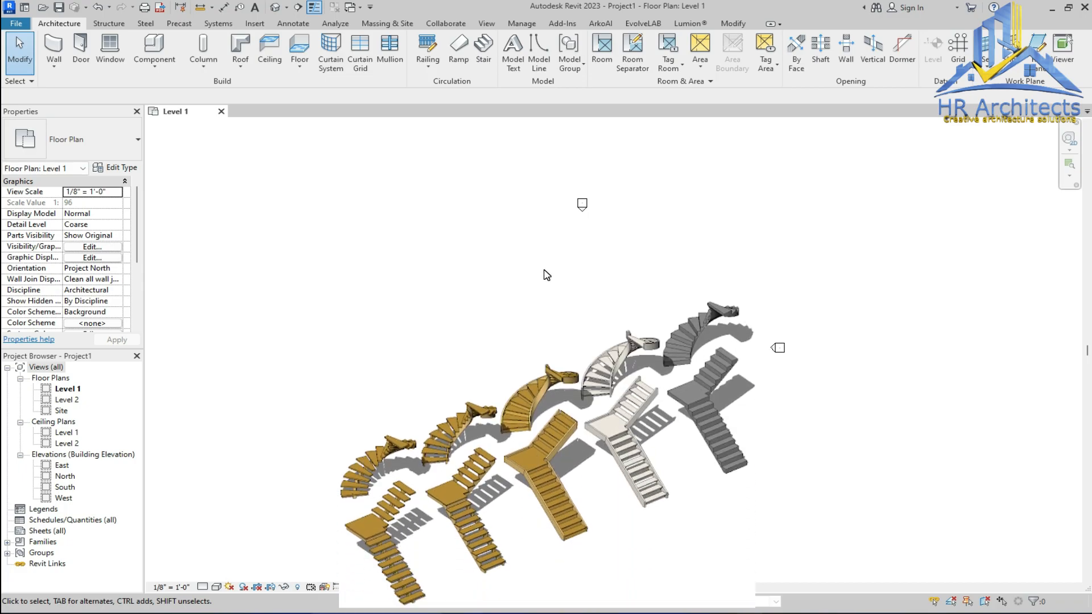
Start the Stair command in the Level 1 floor plan
{"action": "scroll", "coordinate": [566, 257], "scroll_direction": "up", "scroll_amount": 3}
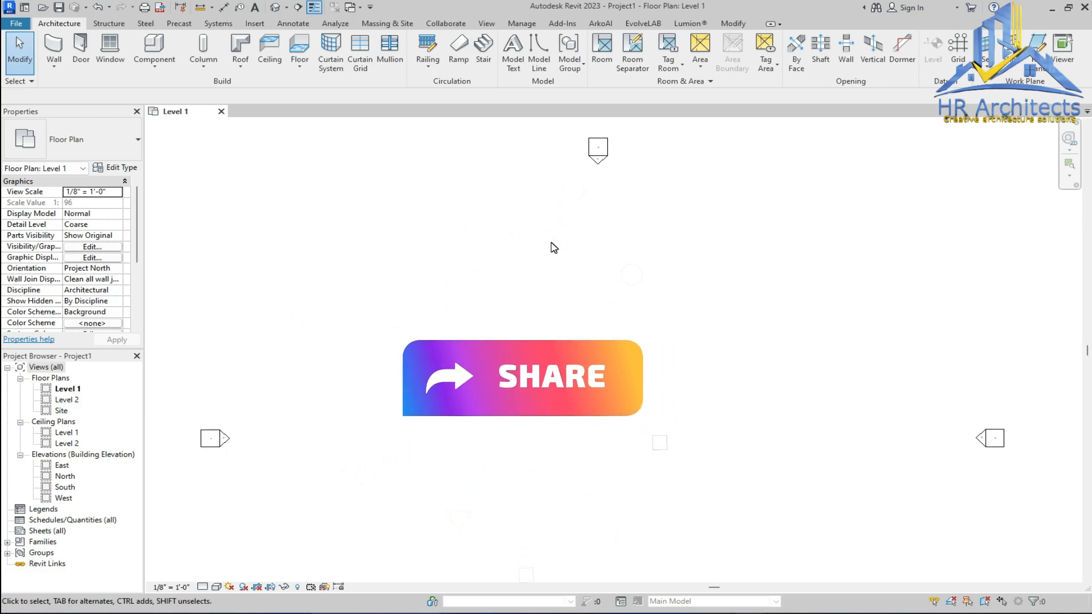
{"action": "scroll", "coordinate": [507, 248], "scroll_direction": "down", "scroll_amount": 3}
{"action": "scroll", "coordinate": [512, 269], "scroll_direction": "up", "scroll_amount": 2}
{"action": "scroll", "coordinate": [608, 155], "scroll_direction": "up", "scroll_amount": 2}
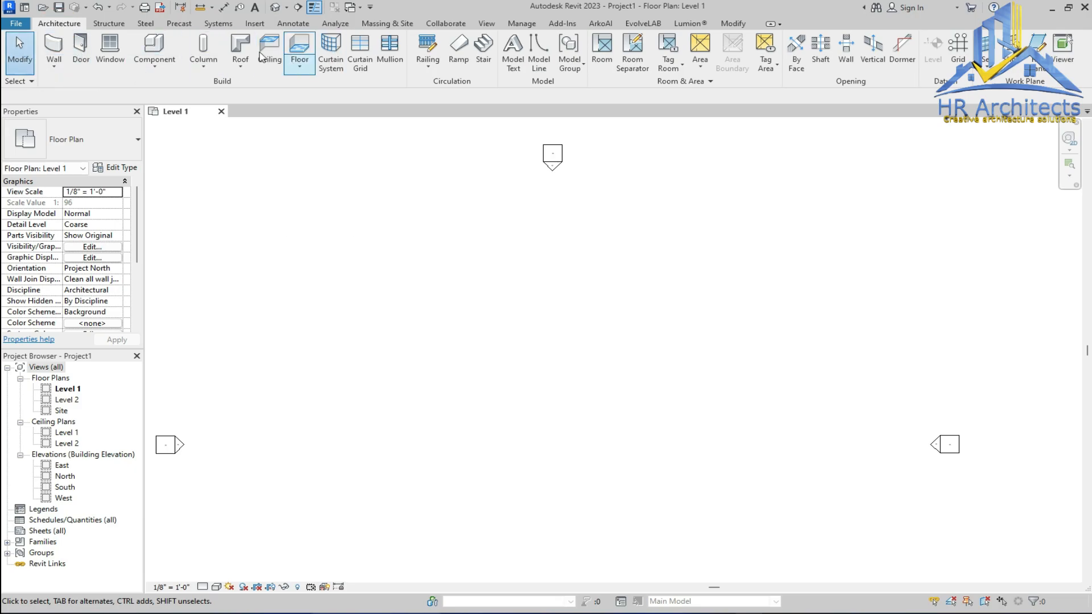
{"action": "left_click", "coordinate": [484, 57]}
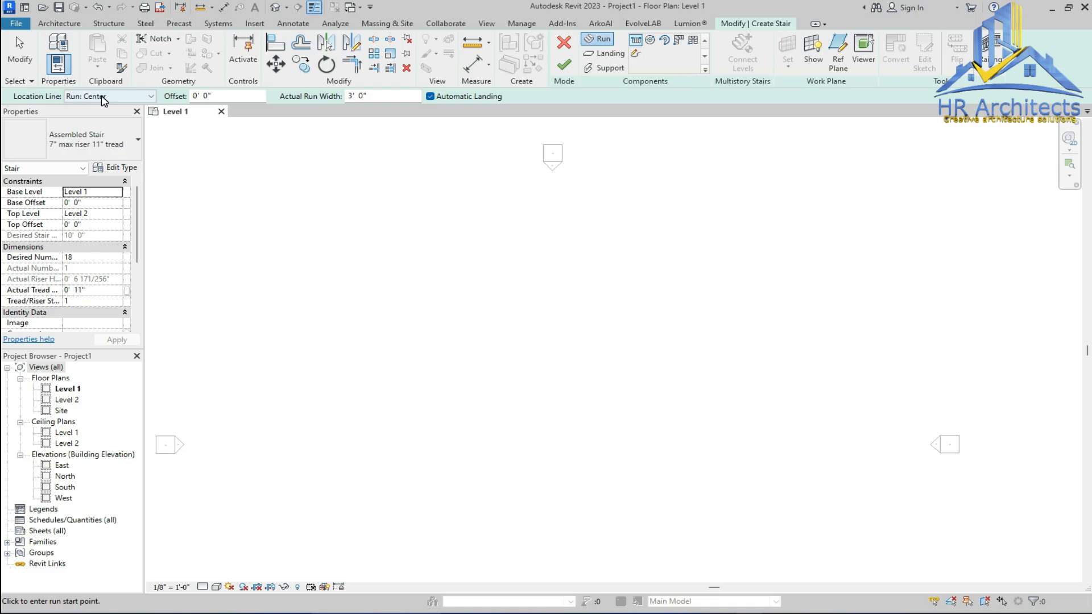
{"action": "left_click", "coordinate": [553, 384]}
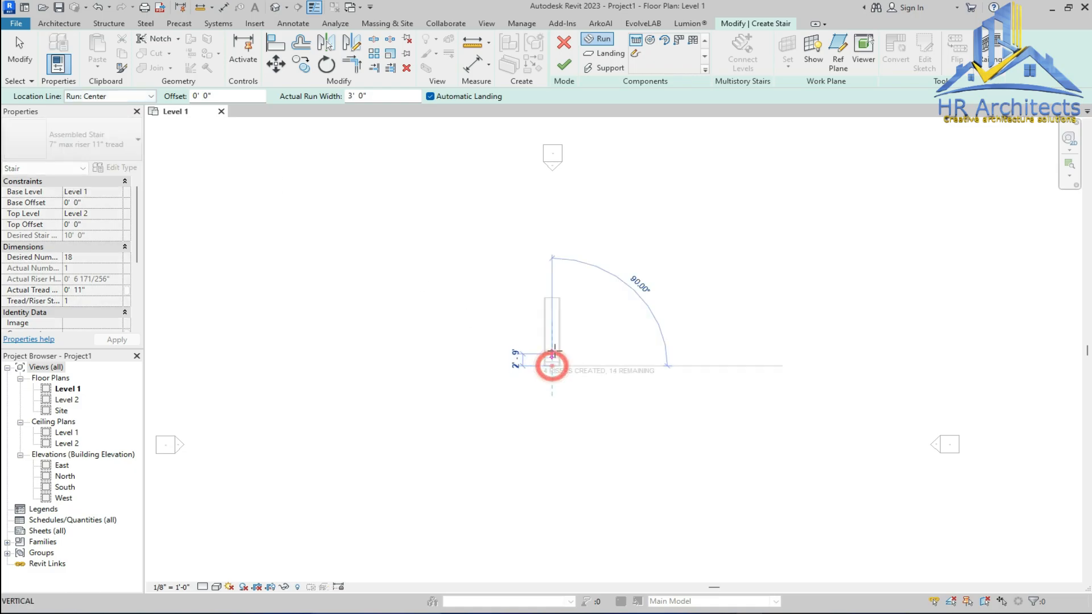
{"action": "scroll", "coordinate": [552, 339], "scroll_direction": "up", "scroll_amount": 5}
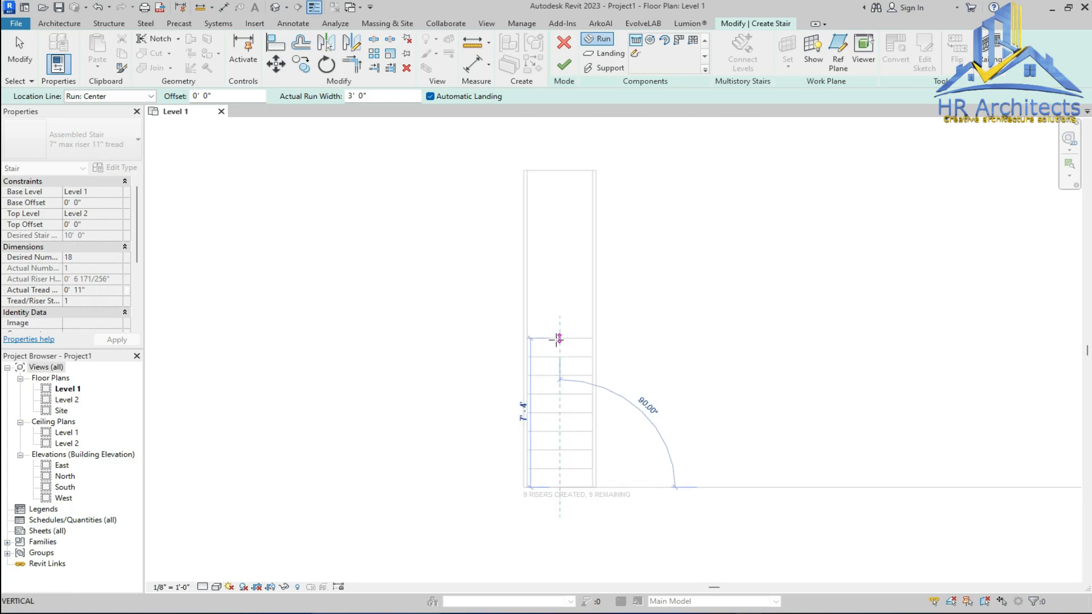
{"action": "left_click", "coordinate": [550, 303]}
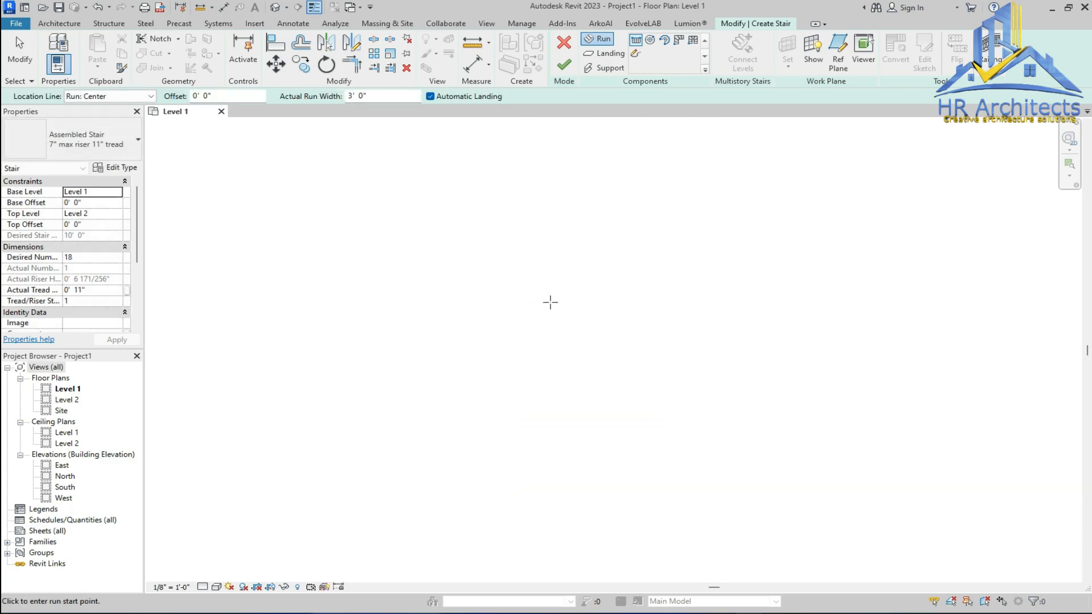
{"action": "left_click", "coordinate": [109, 96]}
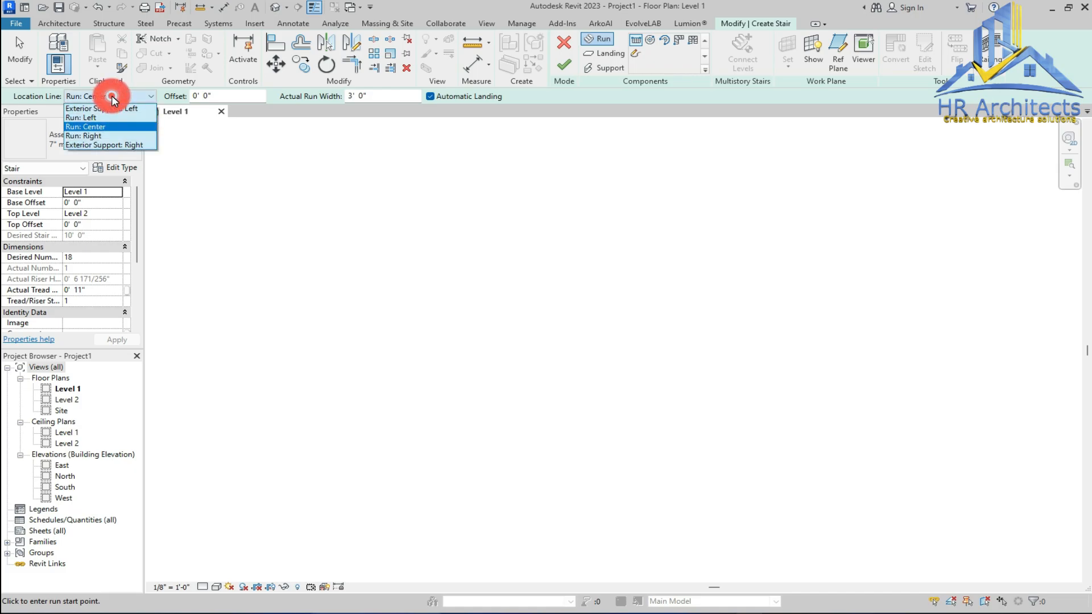
{"action": "left_click", "coordinate": [110, 118]}
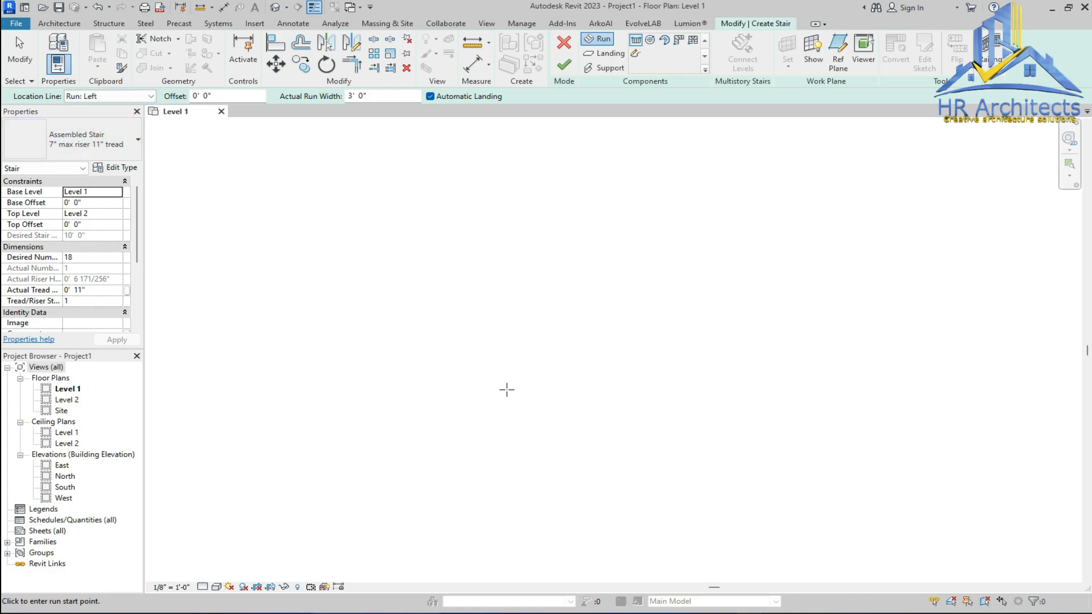
{"action": "left_click", "coordinate": [508, 419]}
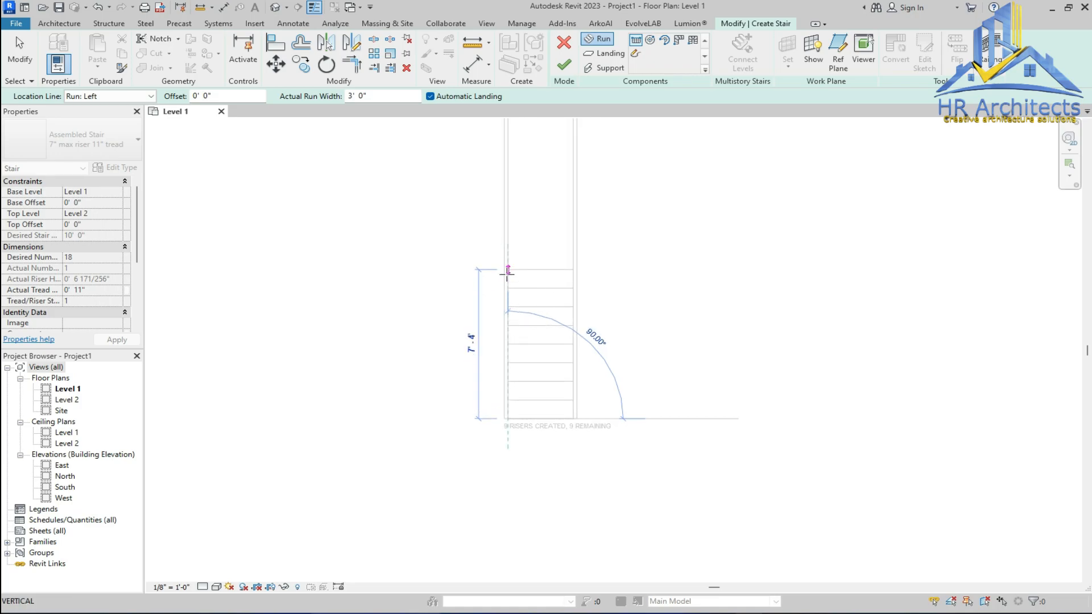
{"action": "key", "text": "Escape"}
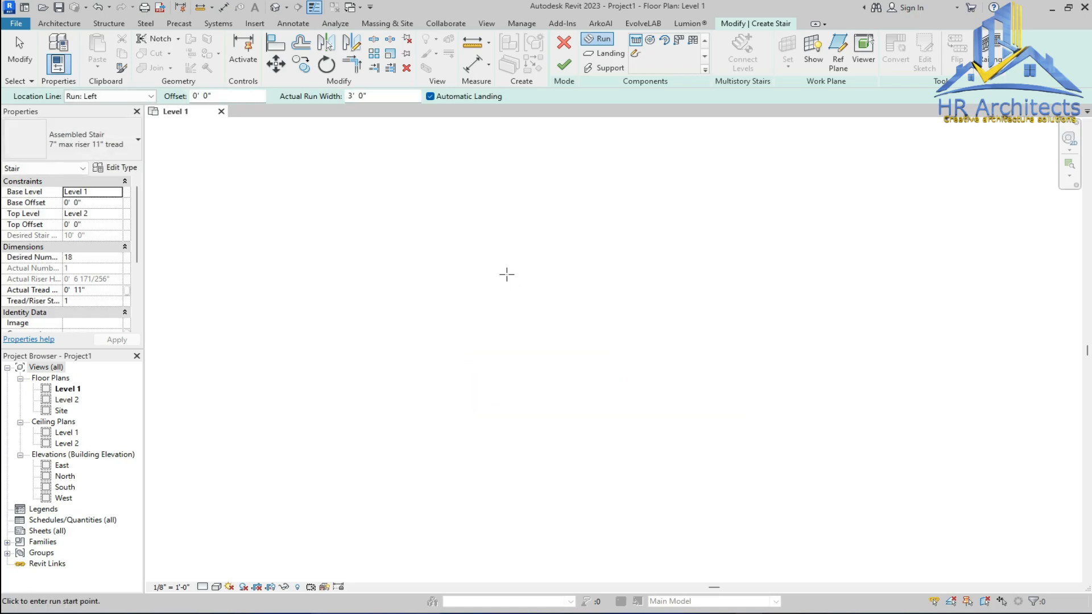
{"action": "left_click", "coordinate": [151, 96]}
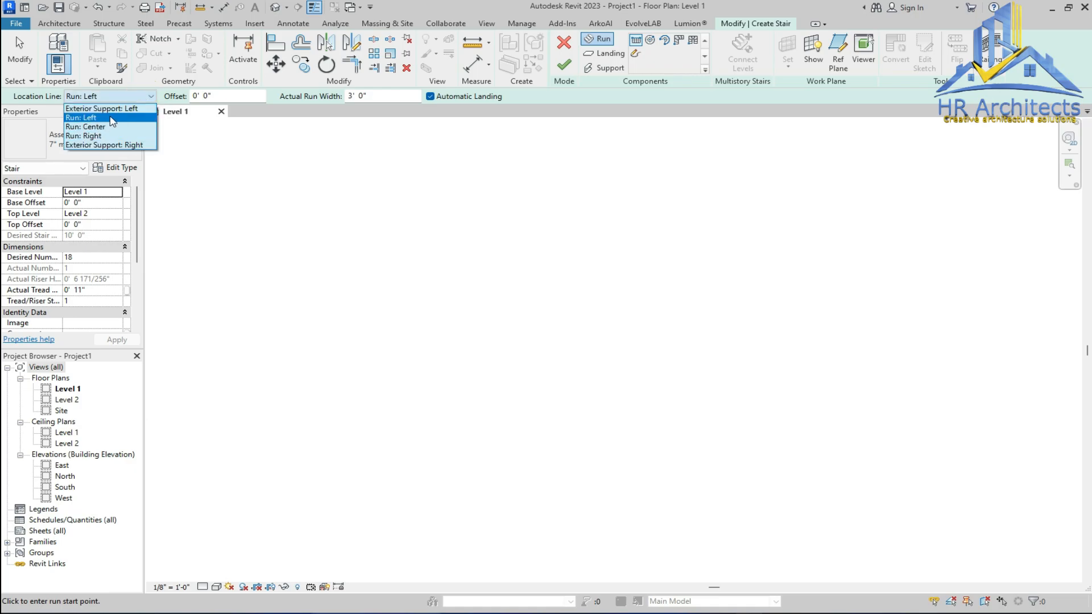
{"action": "left_click", "coordinate": [86, 126]}
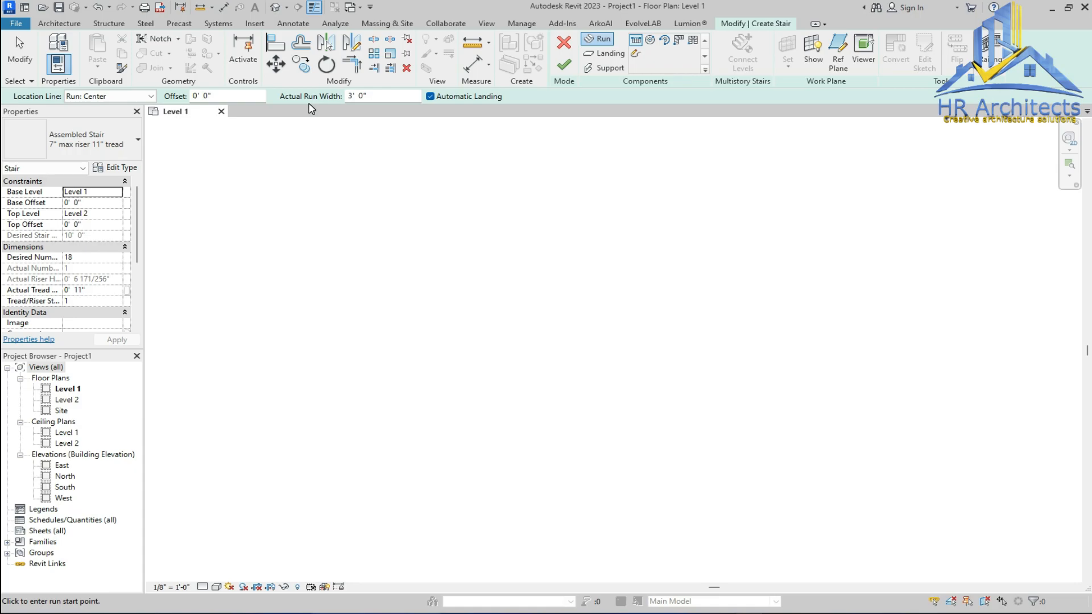
Set the actual run width to 3.5' and draw a straight vertical stair run 8'-3" long with 10 risers
{"action": "left_click_drag", "start_coordinate": [375, 97], "coordinate": [335, 96]}
{"action": "type", "text": "3.5'"}
{"action": "key", "text": "Return"}
{"action": "left_click", "coordinate": [517, 310]}
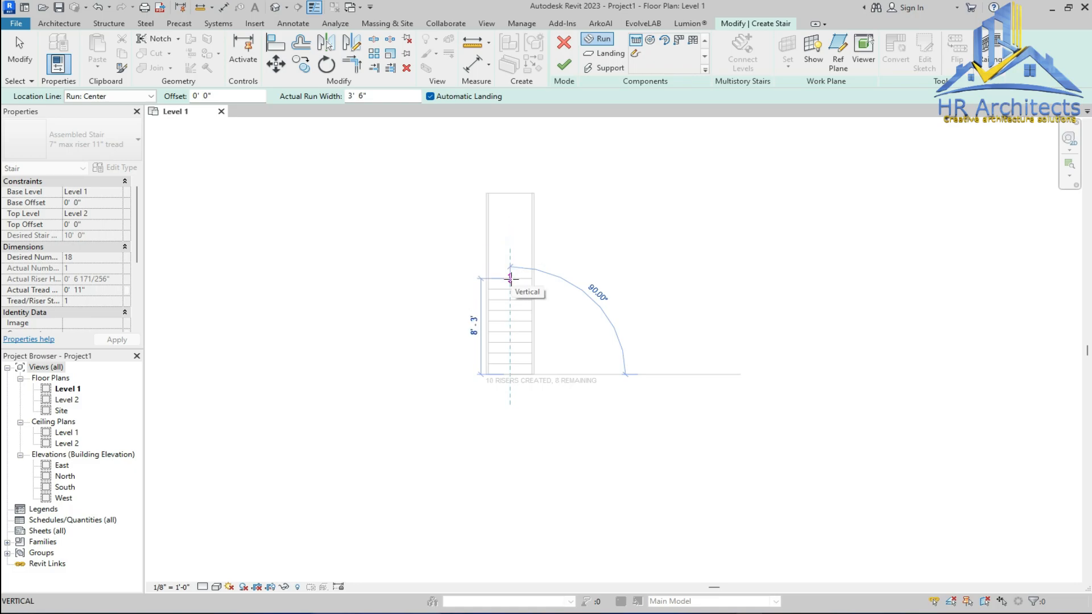
{"action": "left_click", "coordinate": [510, 279]}
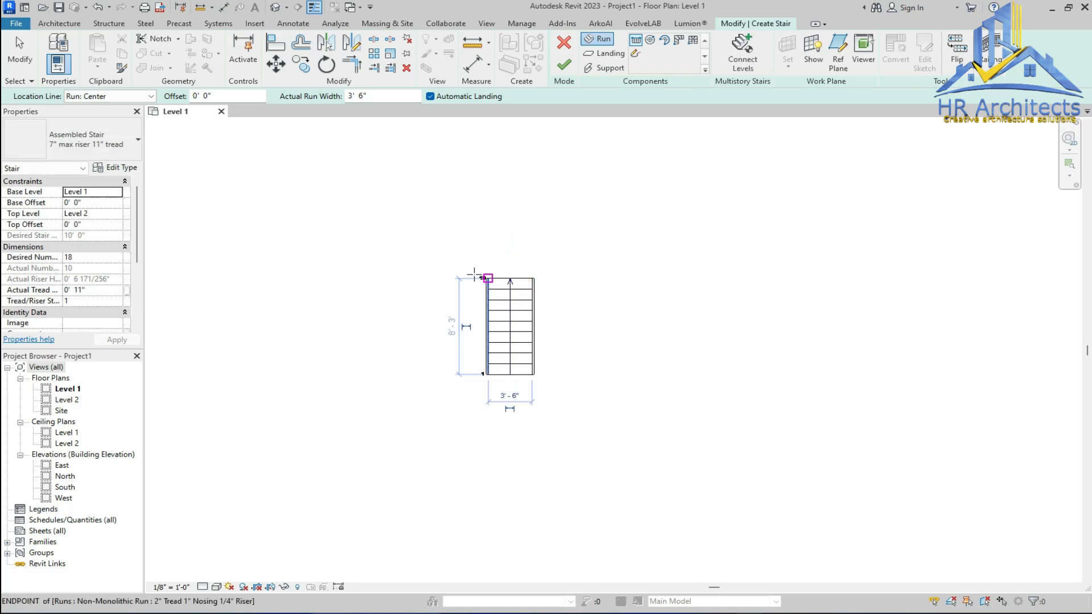
{"action": "scroll", "coordinate": [495, 277], "scroll_direction": "up", "scroll_amount": 3}
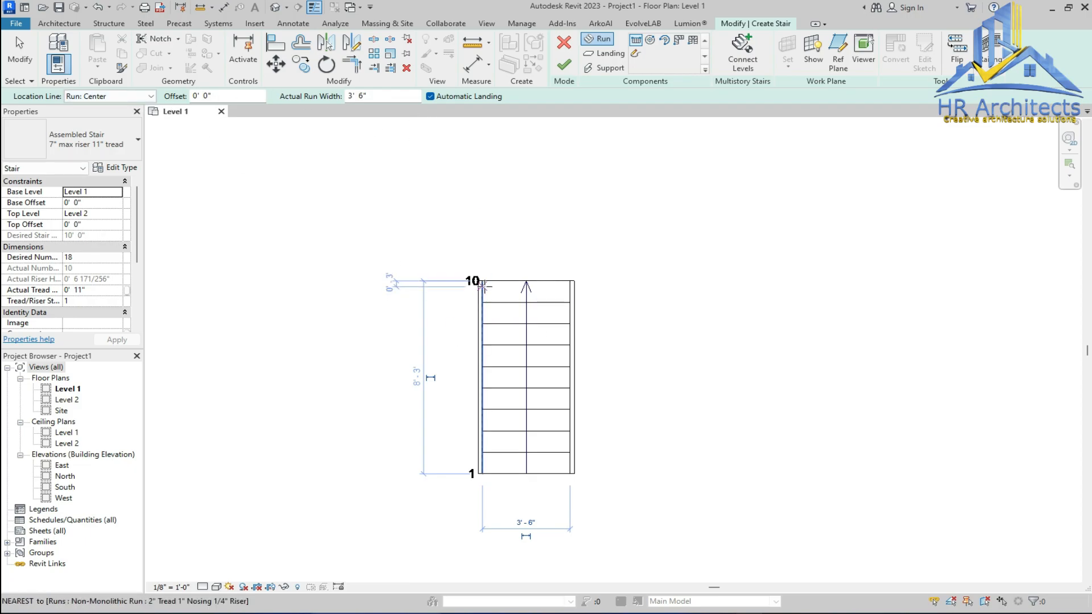
{"action": "scroll", "coordinate": [486, 280], "scroll_direction": "up", "scroll_amount": 3}
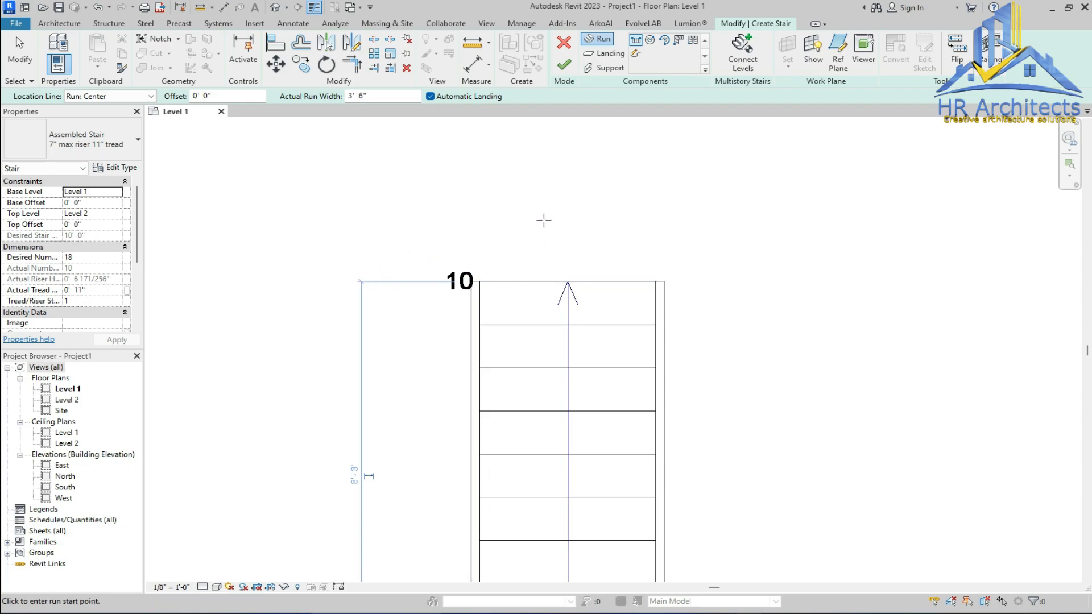
{"action": "scroll", "coordinate": [527, 224], "scroll_direction": "down", "scroll_amount": 1}
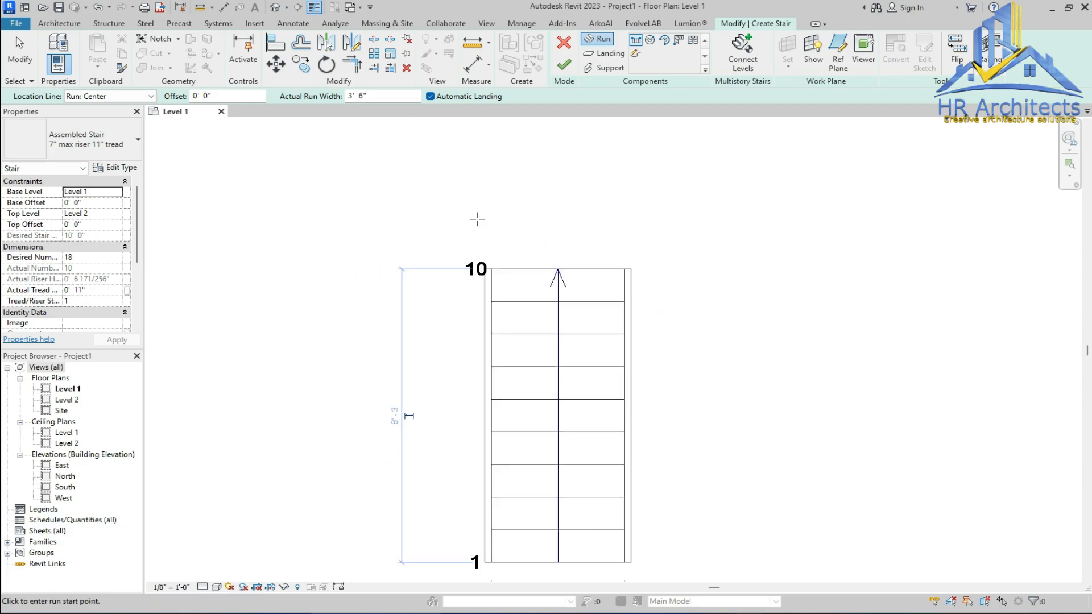
{"action": "left_click", "coordinate": [85, 101]}
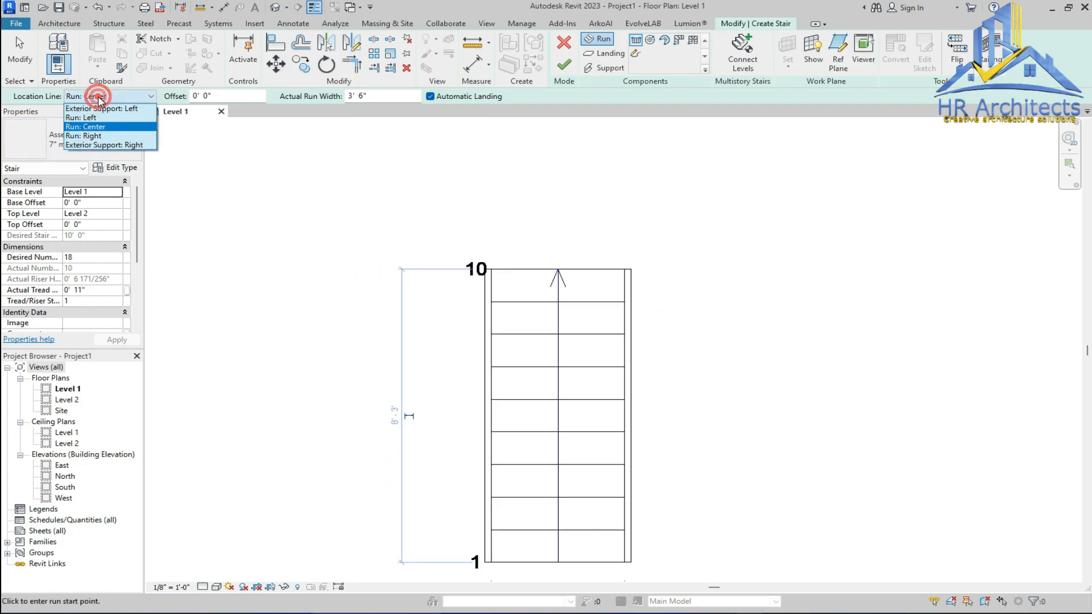
{"action": "left_click", "coordinate": [95, 138]}
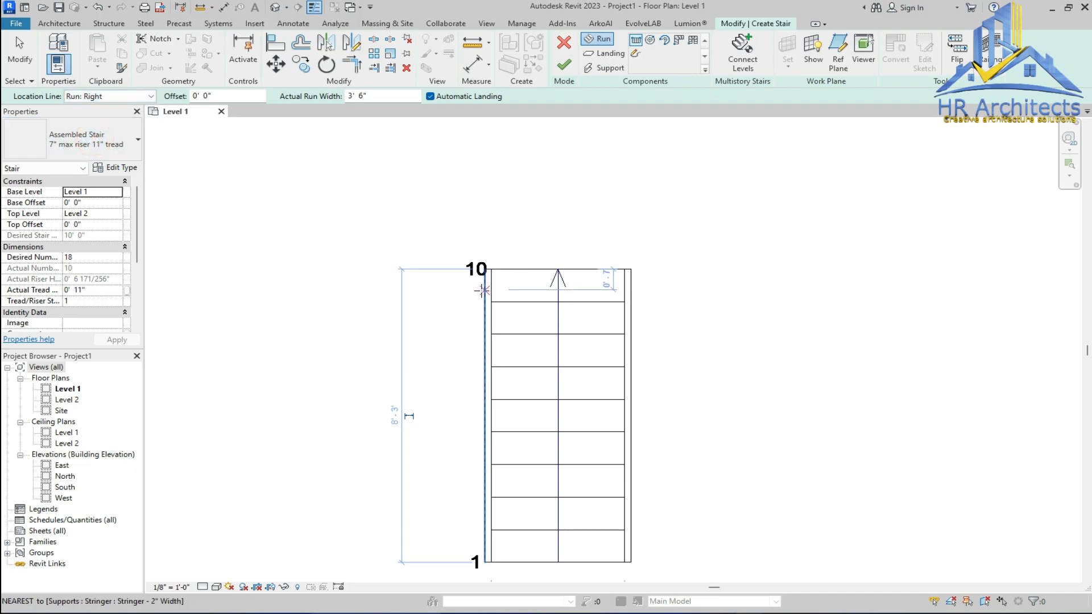
{"action": "scroll", "coordinate": [484, 284], "scroll_direction": "up", "scroll_amount": 2}
{"action": "left_click", "coordinate": [502, 247]}
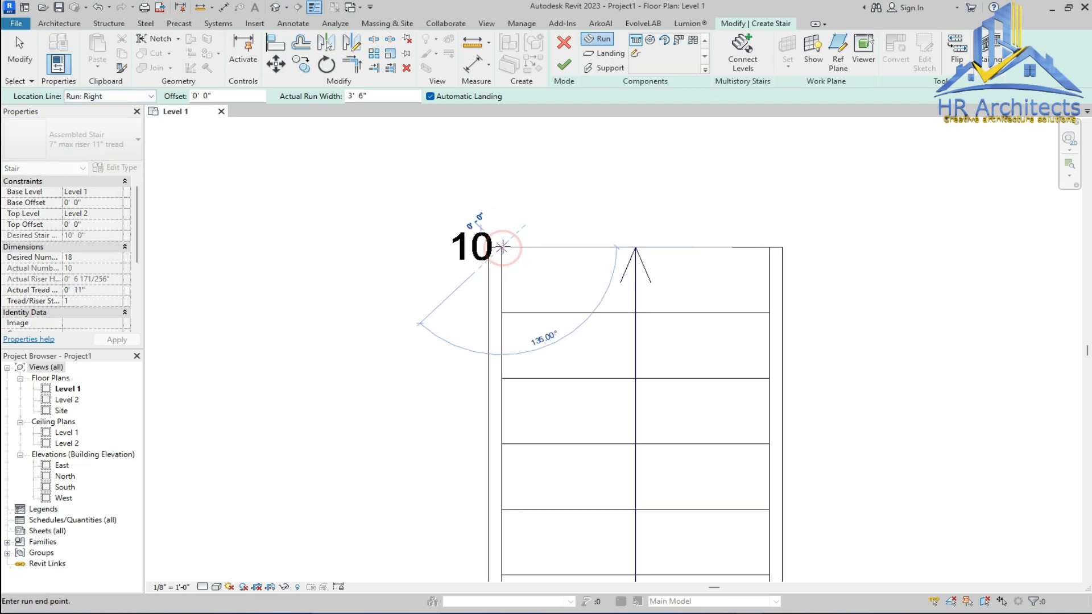
{"action": "scroll", "coordinate": [535, 356], "scroll_direction": "down", "scroll_amount": 1}
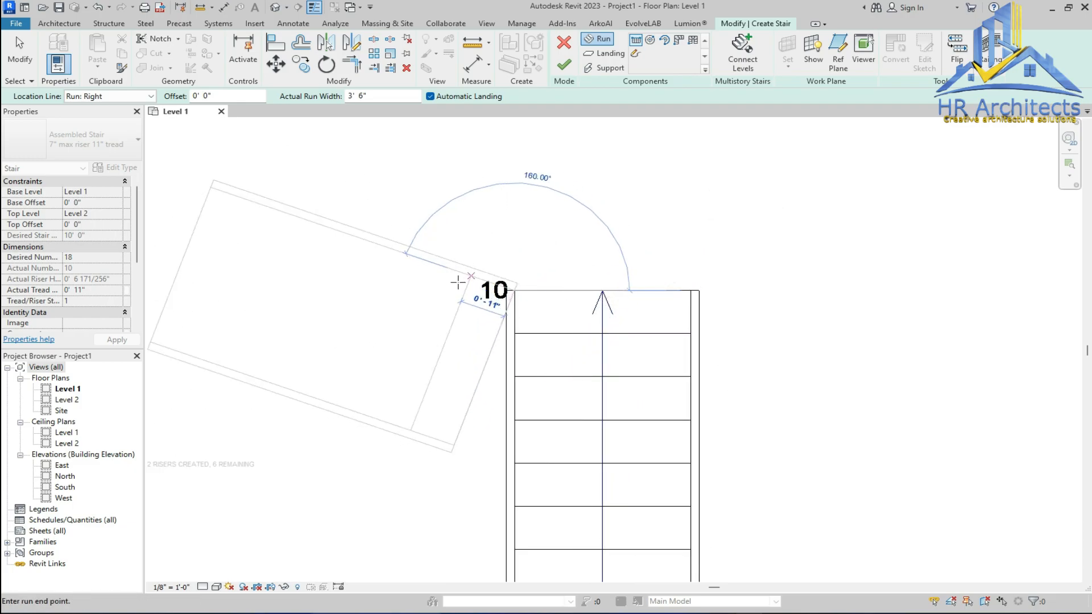
{"action": "scroll", "coordinate": [541, 352], "scroll_direction": "down", "scroll_amount": 1}
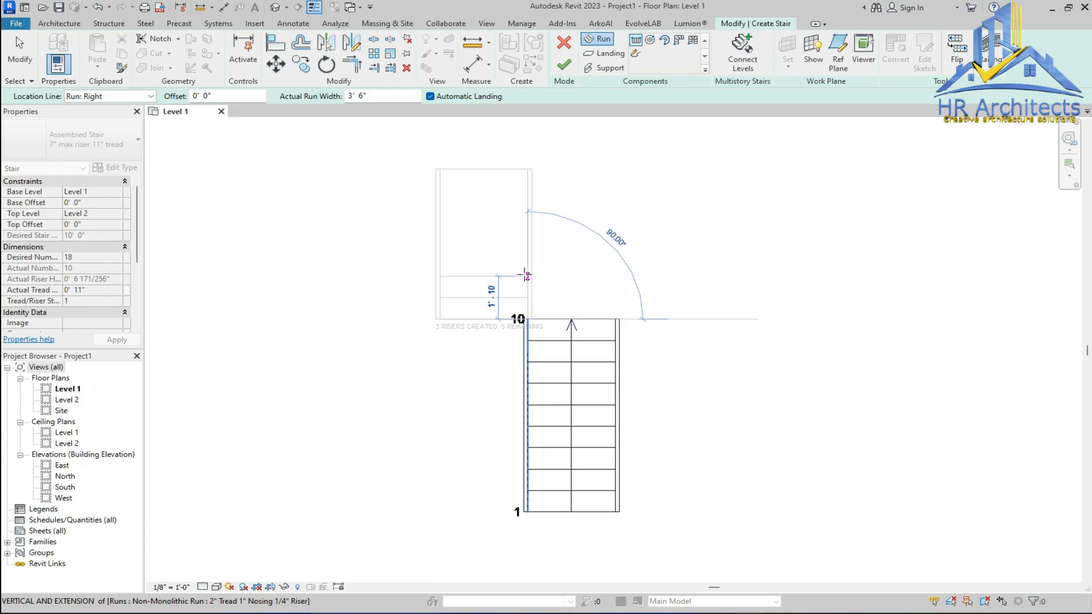
{"action": "key", "text": "Escape"}
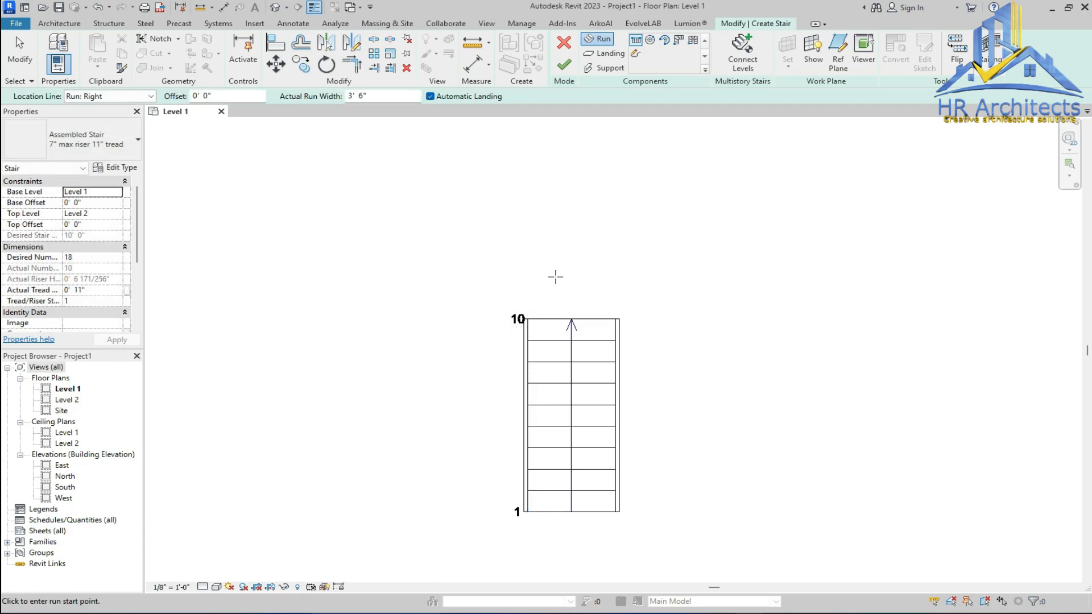
With the location line at Run: Left, draw a second run 5'-6" long at 150° from the first run's upper-left inner corner
{"action": "left_click", "coordinate": [114, 98]}
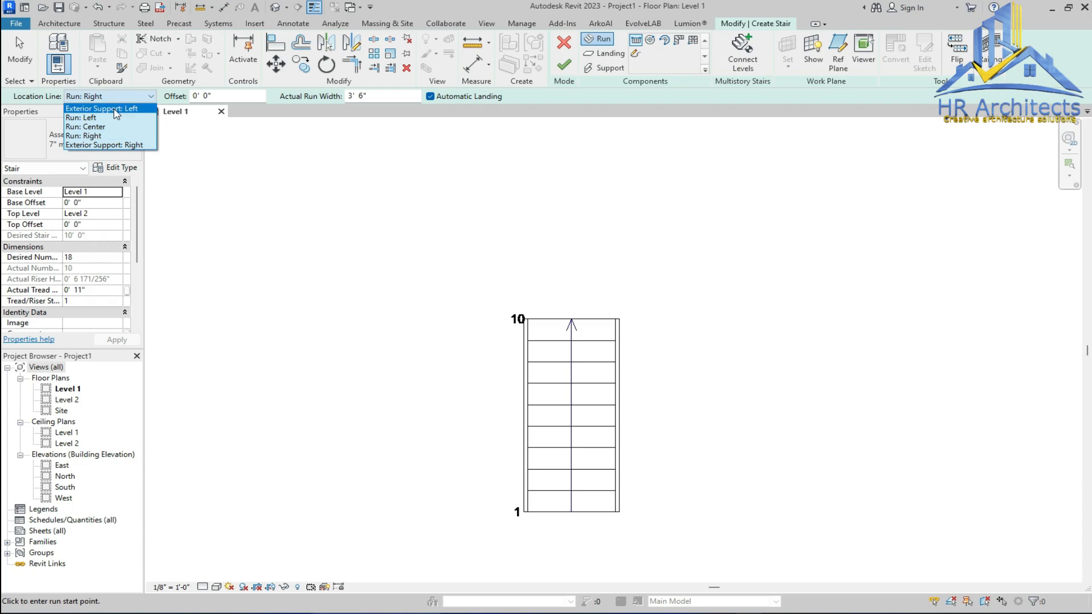
{"action": "left_click", "coordinate": [86, 112]}
{"action": "scroll", "coordinate": [519, 317], "scroll_direction": "up", "scroll_amount": 3}
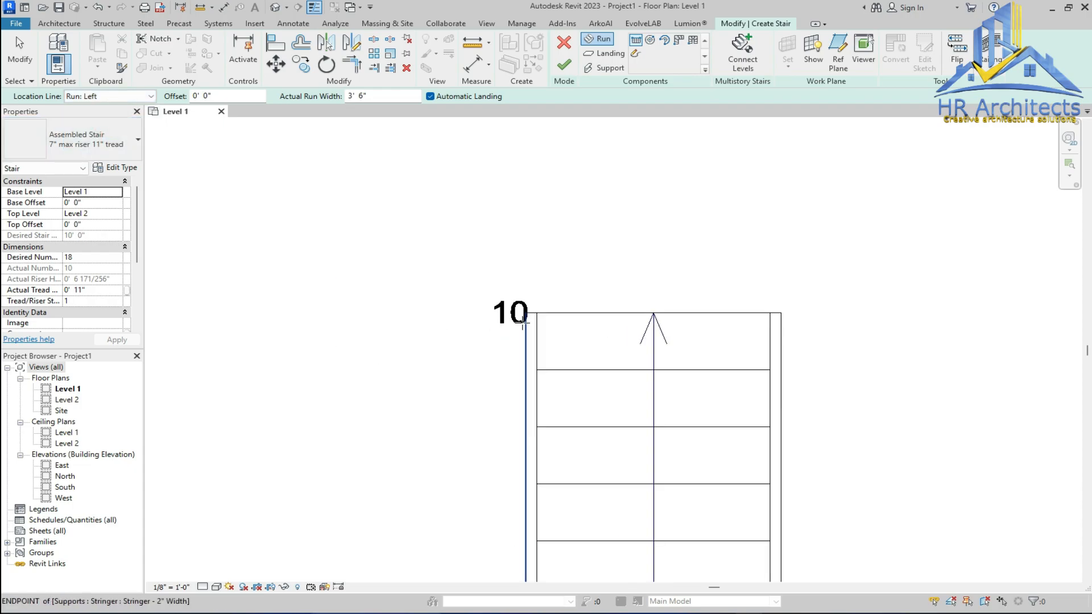
{"action": "left_click", "coordinate": [538, 314]}
{"action": "scroll", "coordinate": [538, 314], "scroll_direction": "down", "scroll_amount": 2}
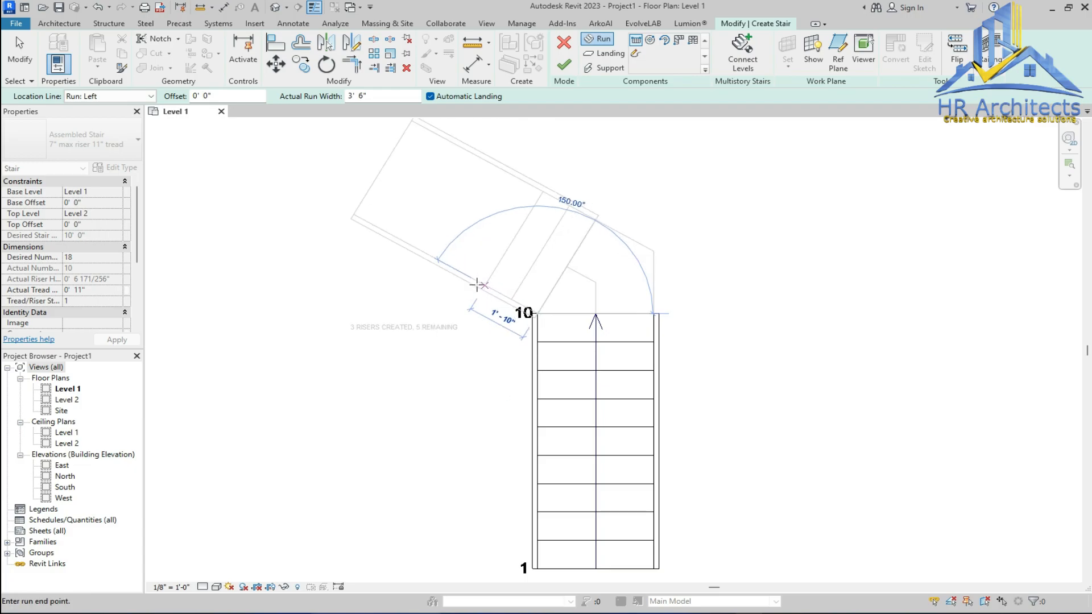
{"action": "scroll", "coordinate": [497, 410], "scroll_direction": "down", "scroll_amount": 3}
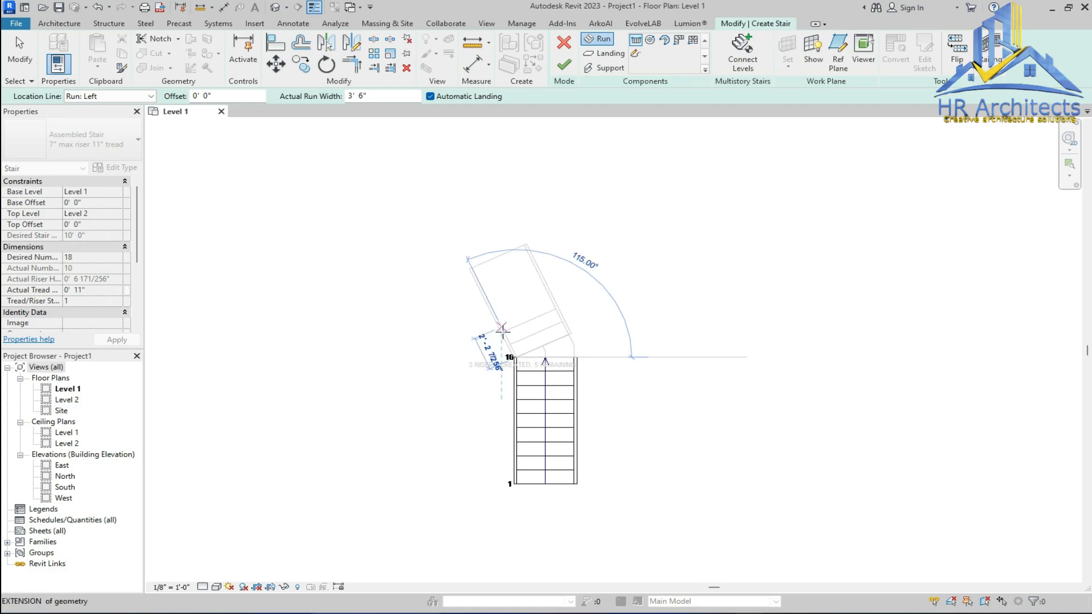
{"action": "scroll", "coordinate": [503, 334], "scroll_direction": "up", "scroll_amount": 4}
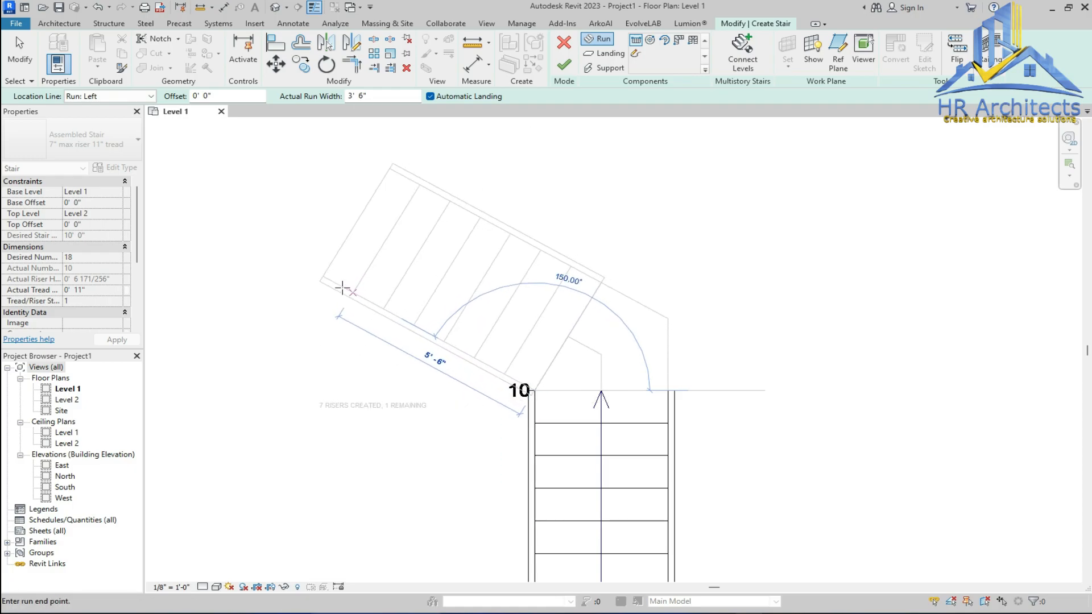
{"action": "left_click", "coordinate": [342, 289]}
{"action": "key", "text": "Escape"}
{"action": "scroll", "coordinate": [336, 244], "scroll_direction": "down", "scroll_amount": 2}
{"action": "scroll", "coordinate": [700, 456], "scroll_direction": "down", "scroll_amount": 3}
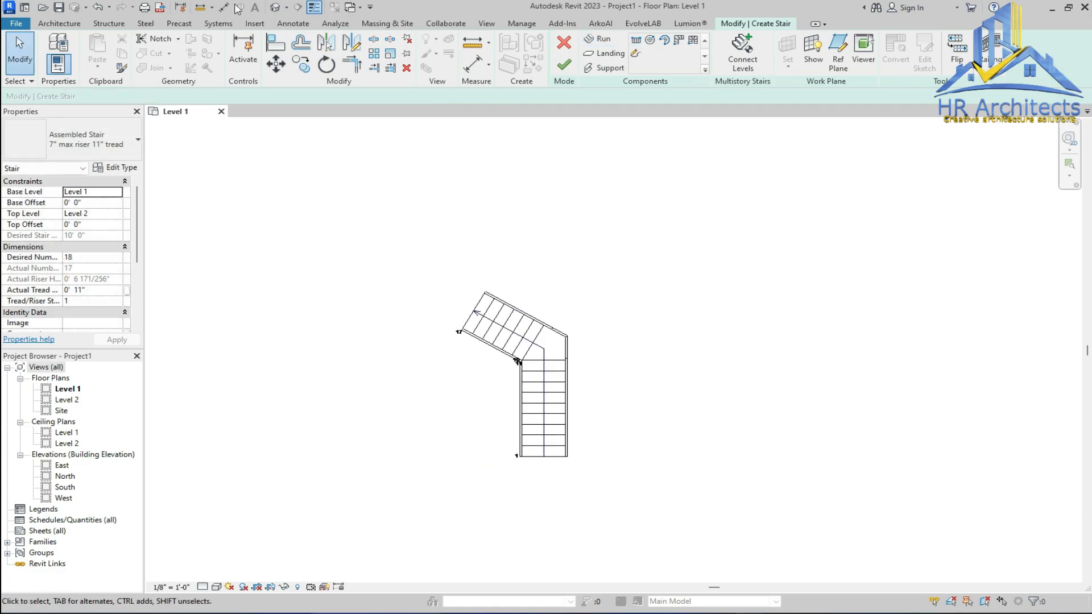
Open the default 3D view and display the two-run stair with the shaded visual style
{"action": "left_click", "coordinate": [275, 7]}
{"action": "scroll", "coordinate": [706, 282], "scroll_direction": "up", "scroll_amount": 5}
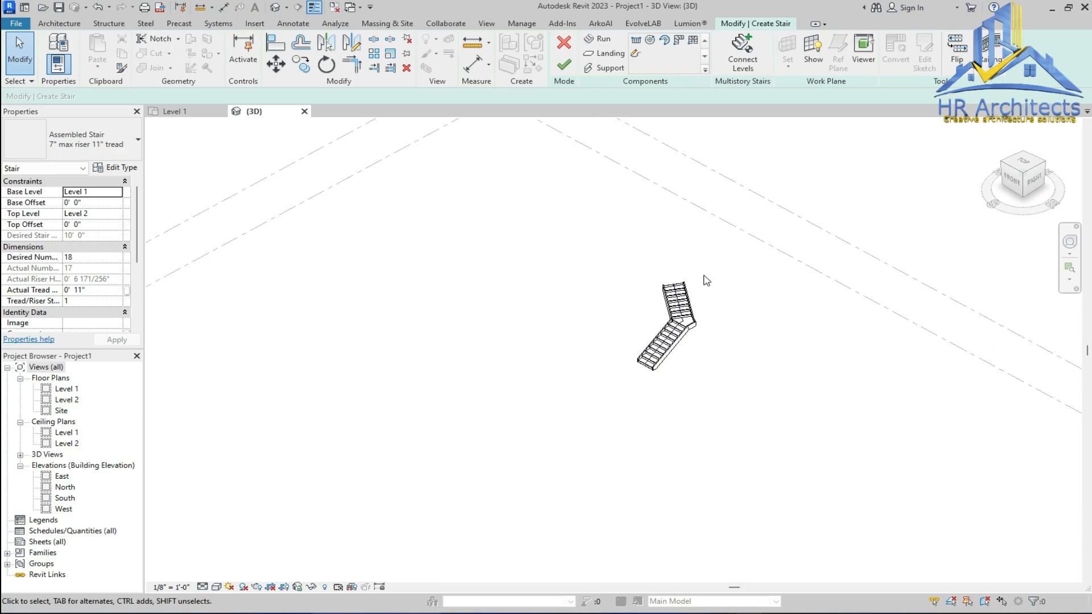
{"action": "scroll", "coordinate": [575, 364], "scroll_direction": "down", "scroll_amount": 3}
{"action": "scroll", "coordinate": [483, 453], "scroll_direction": "up", "scroll_amount": 2}
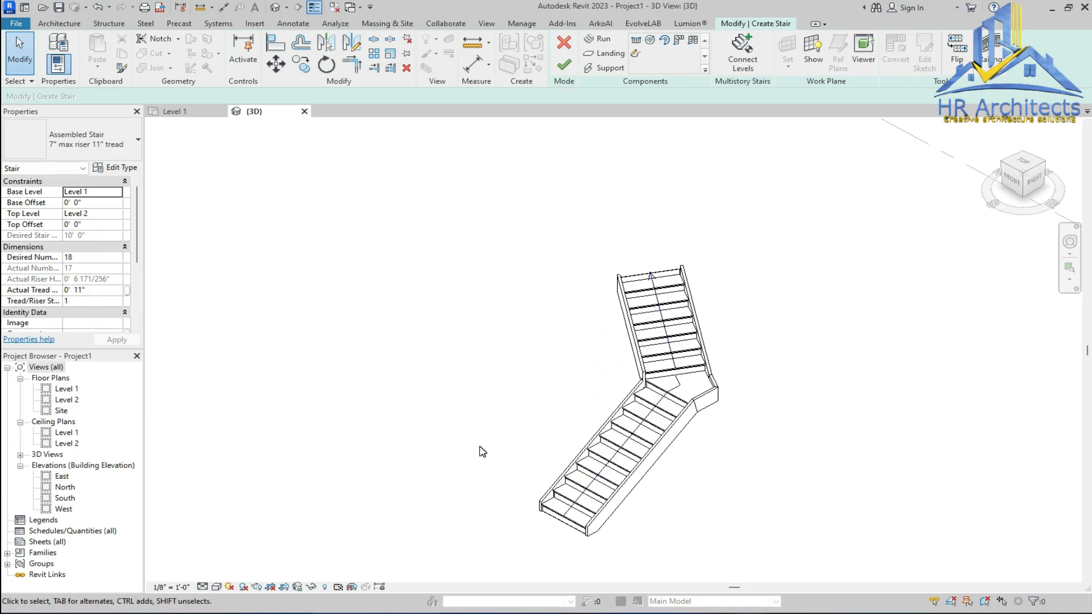
{"action": "left_click", "coordinate": [217, 587]}
{"action": "left_click", "coordinate": [238, 551]}
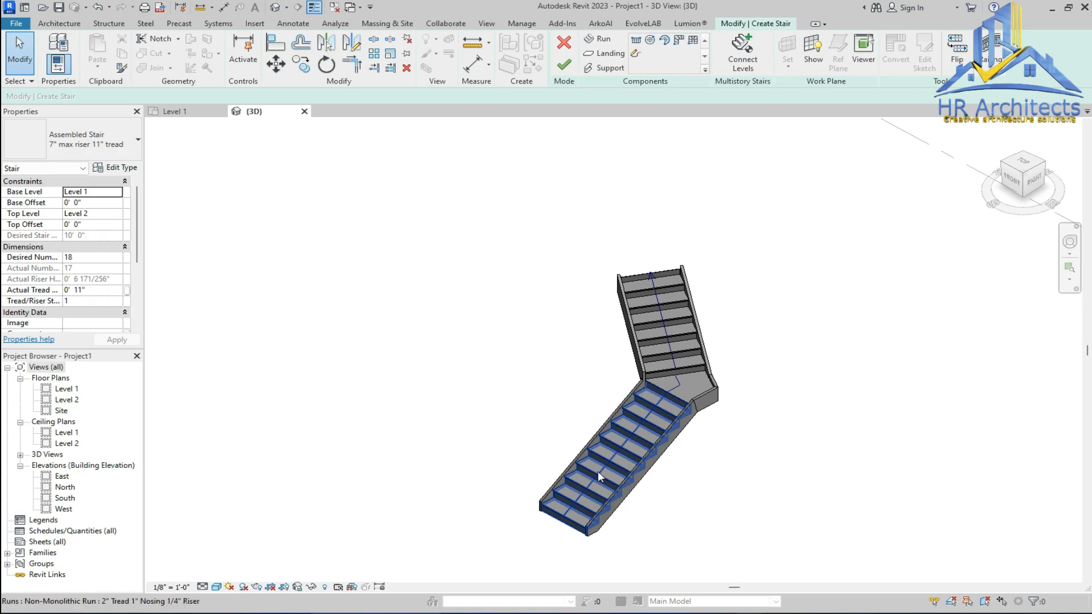
Return from the 3D view to the Level 1 floor plan
{"action": "left_click", "coordinate": [166, 113]}
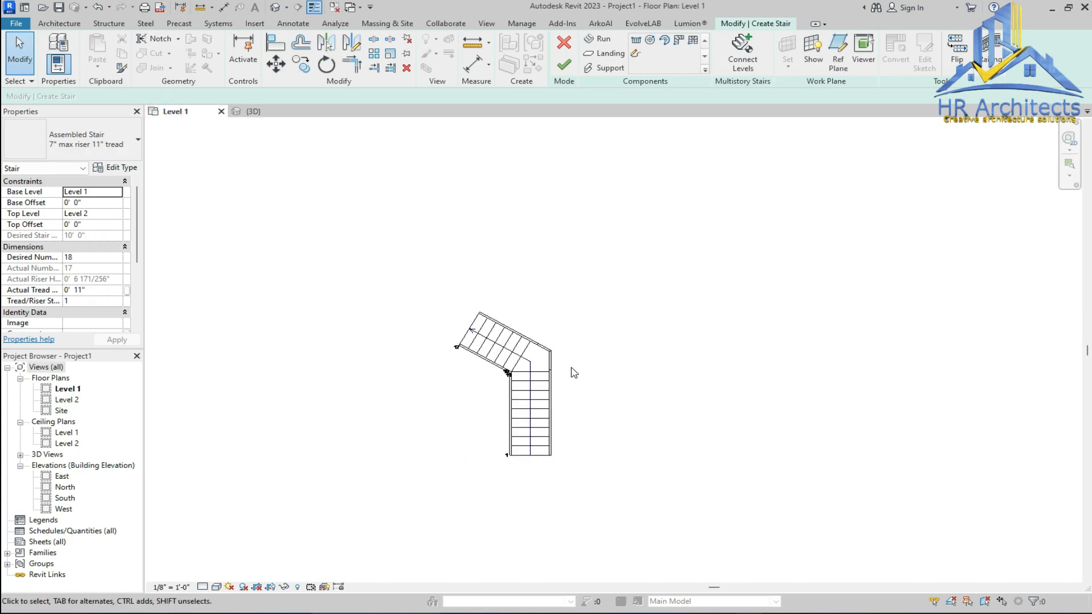
{"action": "scroll", "coordinate": [574, 372], "scroll_direction": "up", "scroll_amount": 2}
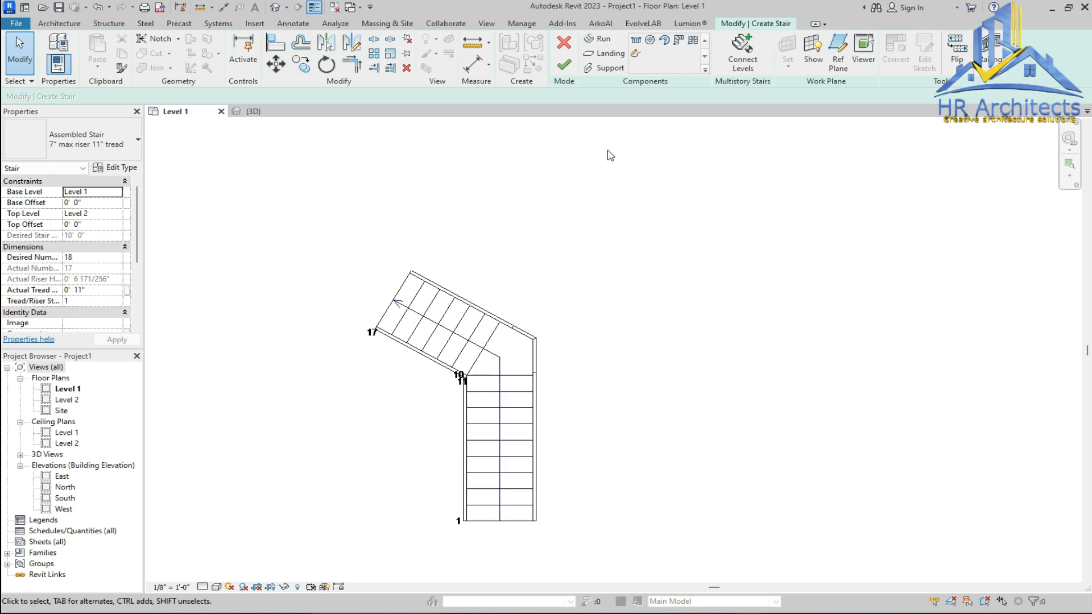
{"action": "left_click", "coordinate": [654, 42]}
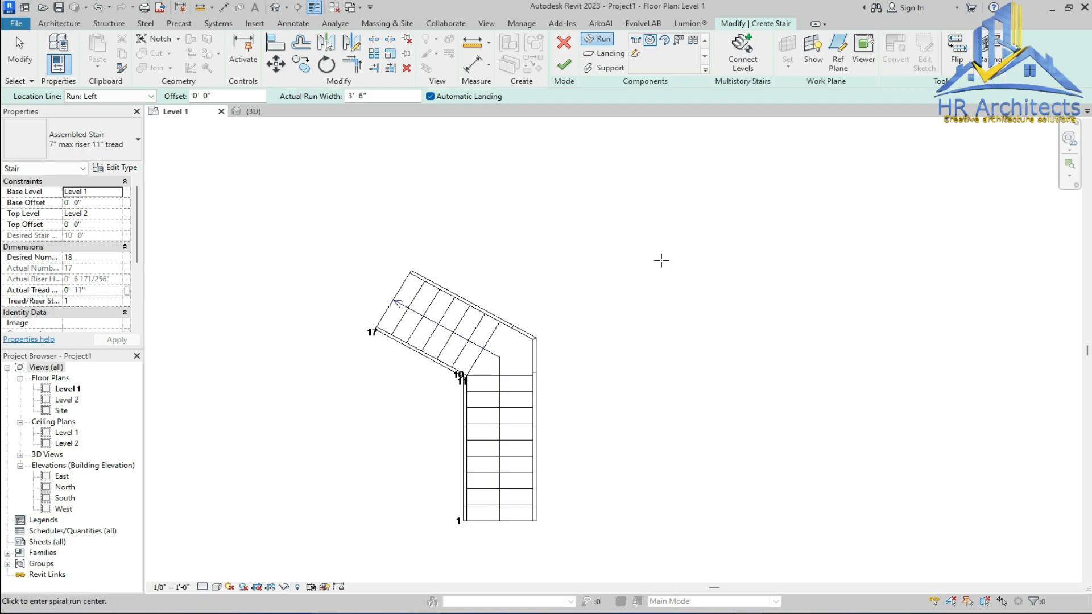
{"action": "scroll", "coordinate": [353, 261], "scroll_direction": "down", "scroll_amount": 2}
{"action": "scroll", "coordinate": [569, 333], "scroll_direction": "up", "scroll_amount": 2}
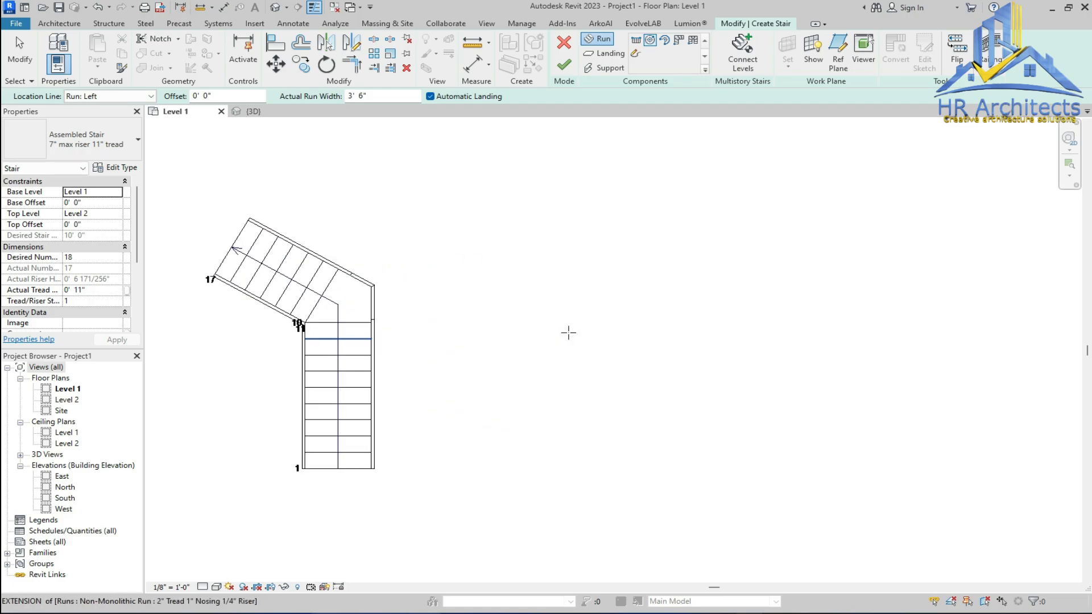
{"action": "scroll", "coordinate": [501, 340], "scroll_direction": "down", "scroll_amount": 2}
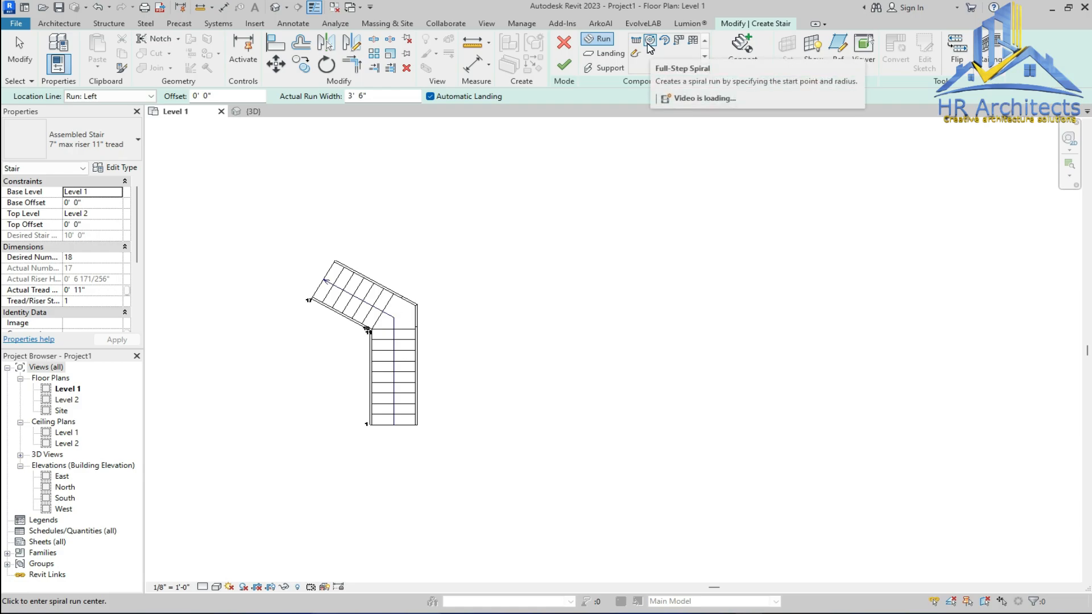
{"action": "left_click", "coordinate": [644, 339]}
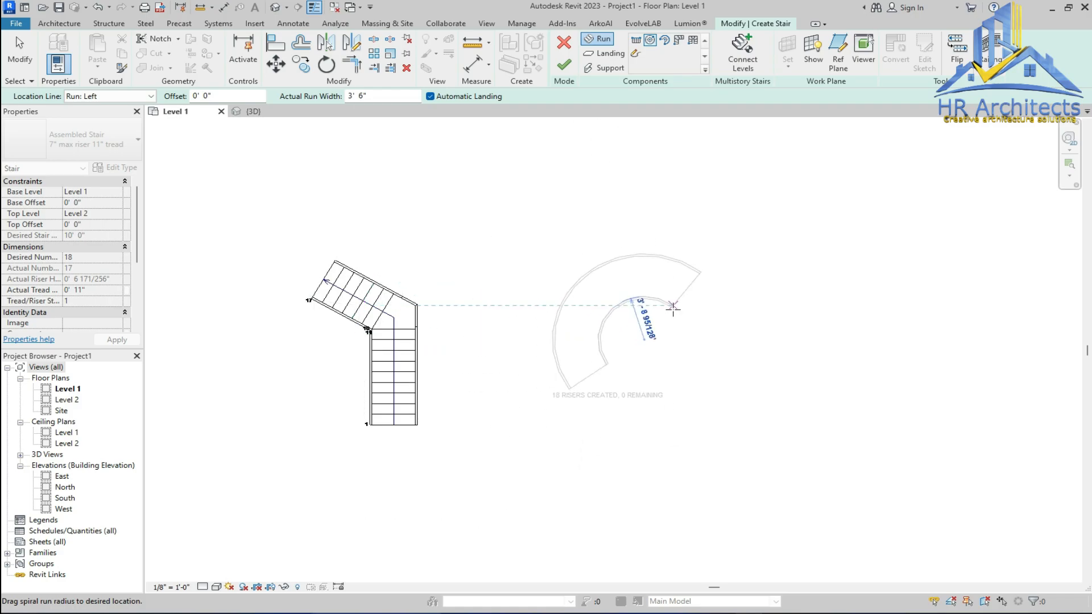
{"action": "key", "text": "Escape"}
{"action": "key", "text": "Escape"}
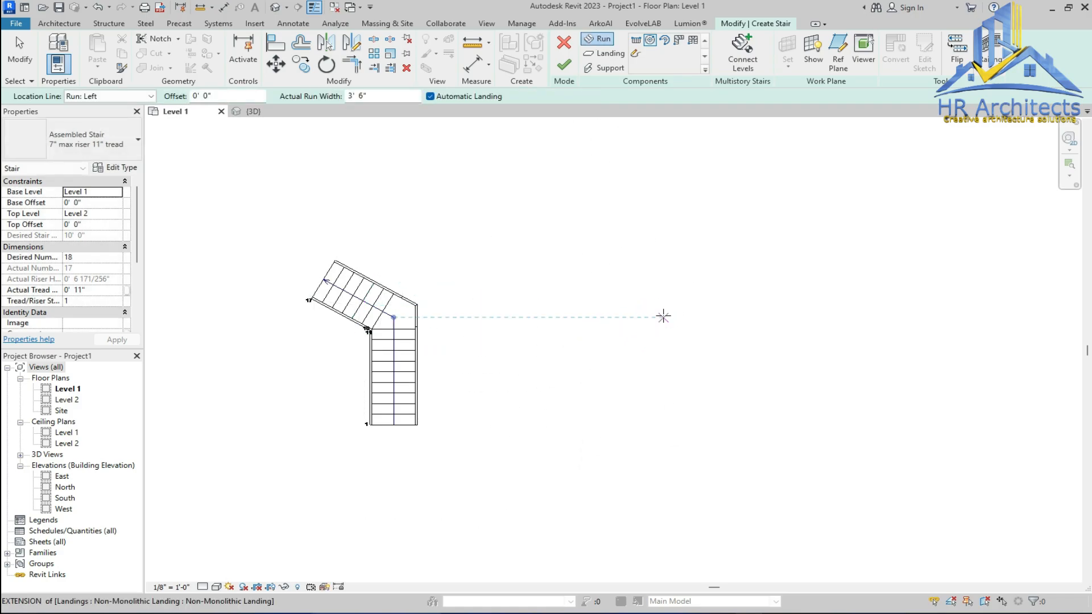
Finish the two-run stair, then create a new stair beside it with a full-step spiral run of 1' radius
{"action": "left_click", "coordinate": [560, 68]}
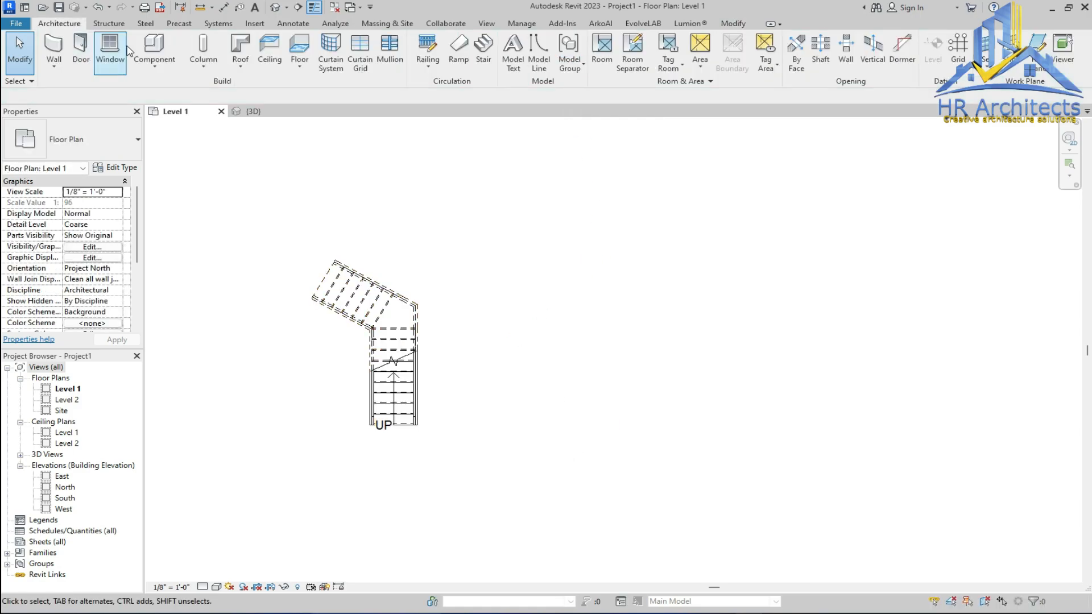
{"action": "left_click", "coordinate": [483, 51]}
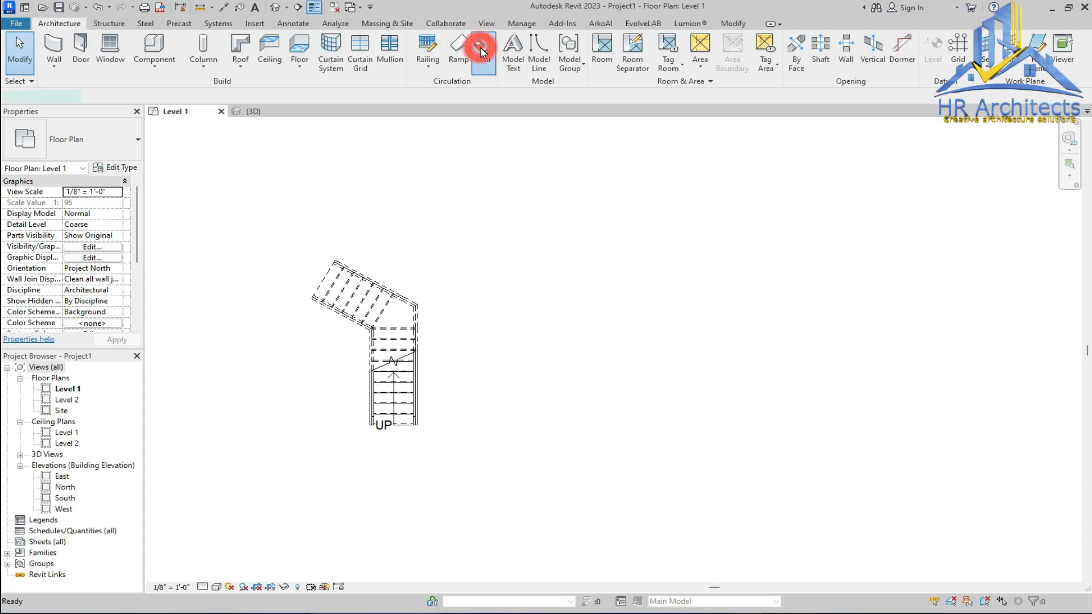
{"action": "left_click", "coordinate": [652, 41]}
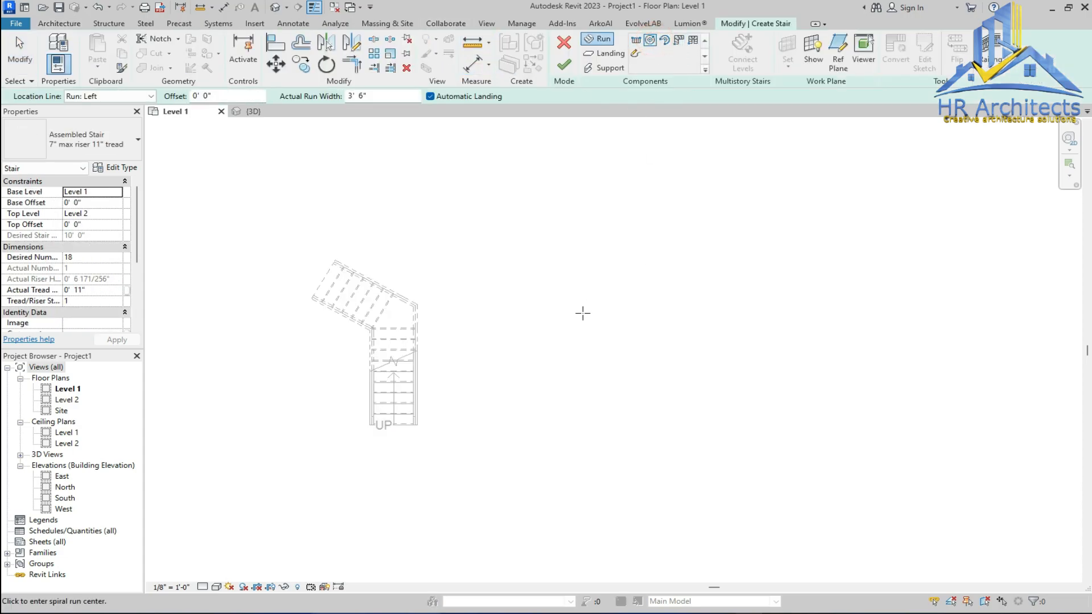
{"action": "left_click", "coordinate": [592, 330]}
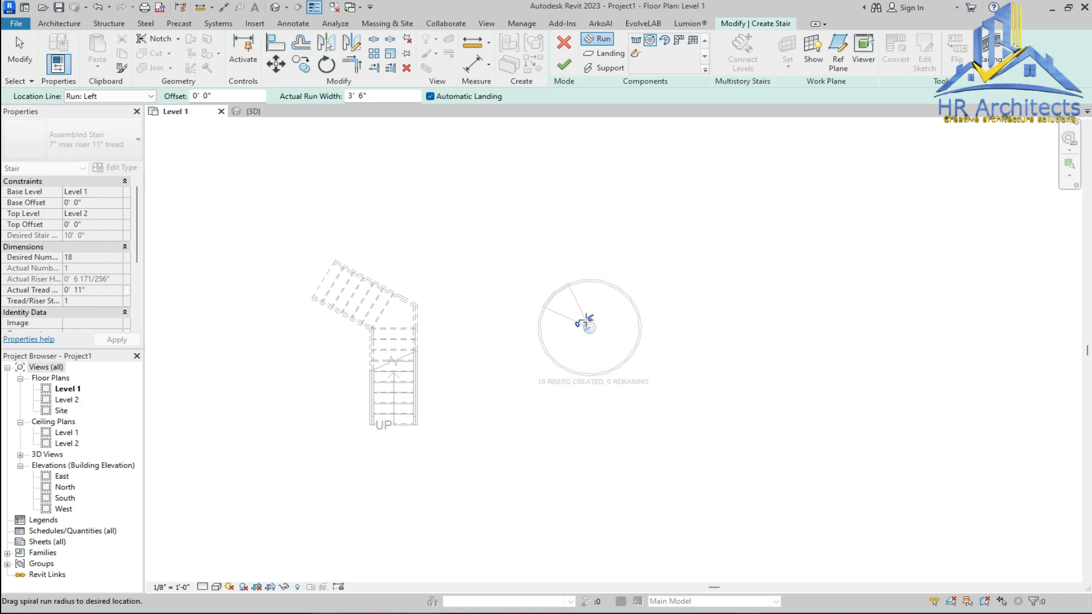
{"action": "scroll", "coordinate": [586, 322], "scroll_direction": "up", "scroll_amount": 2}
{"action": "scroll", "coordinate": [586, 321], "scroll_direction": "up", "scroll_amount": 2}
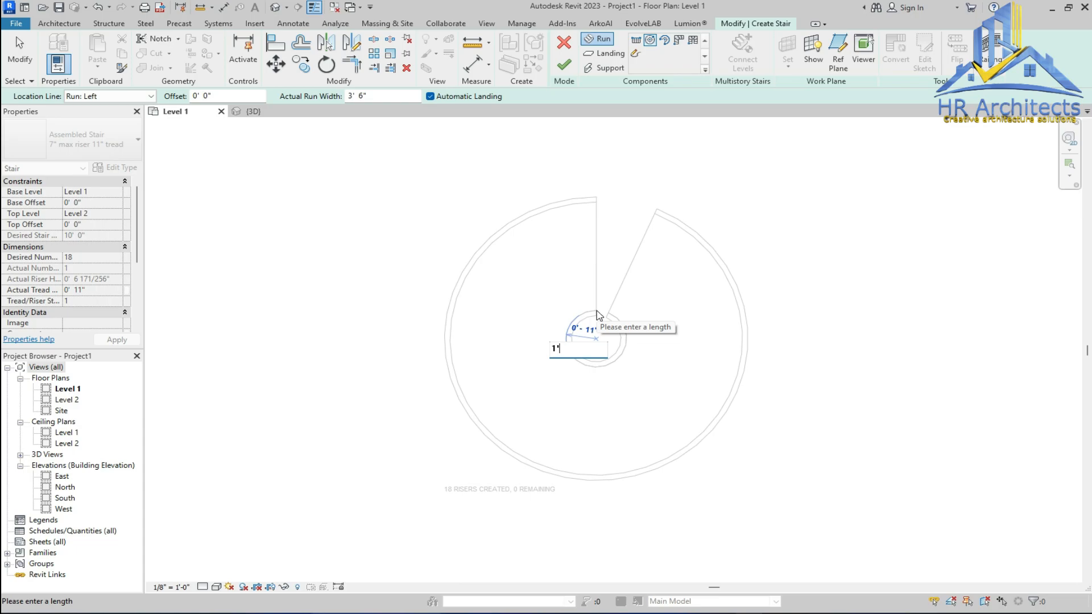
{"action": "key", "text": "Return"}
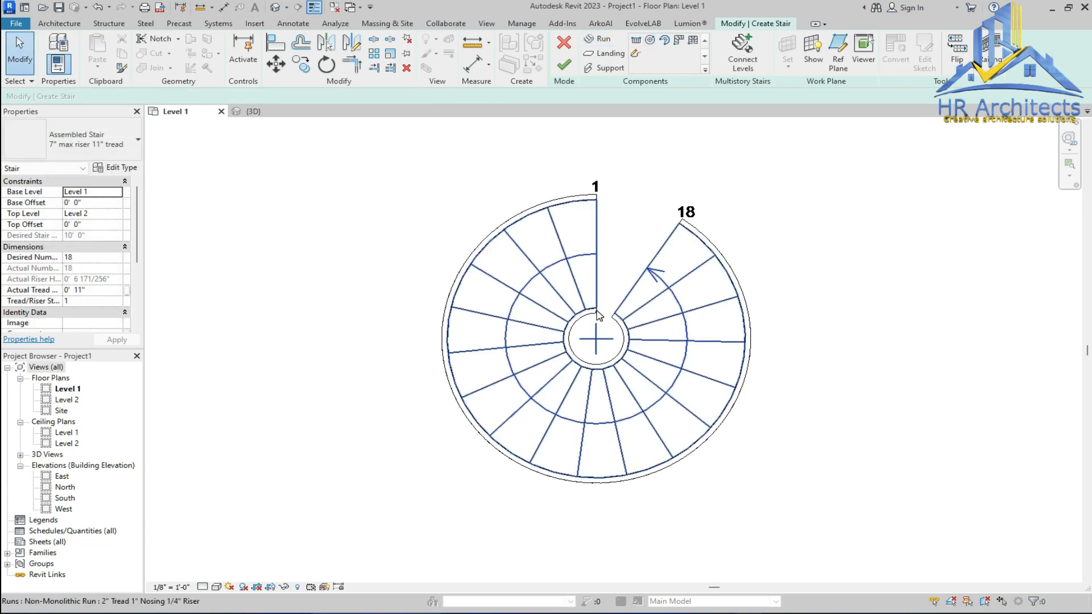
Examine the full-step spiral run in plan and from several directions in the 3D view, next to the two-run stair
{"action": "scroll", "coordinate": [606, 350], "scroll_direction": "up", "scroll_amount": 3}
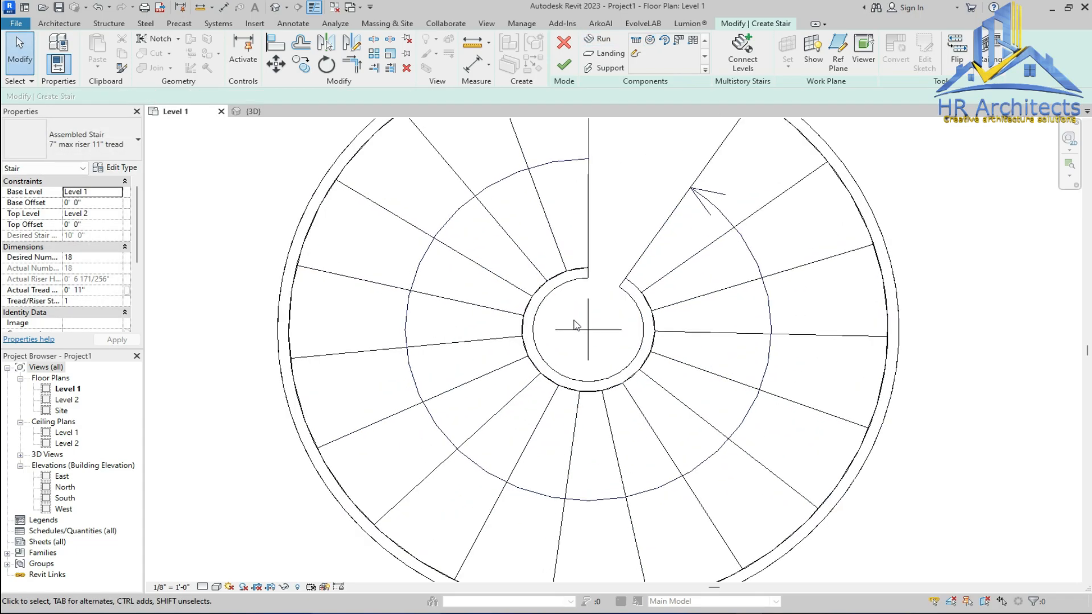
{"action": "scroll", "coordinate": [670, 344], "scroll_direction": "down", "scroll_amount": 5}
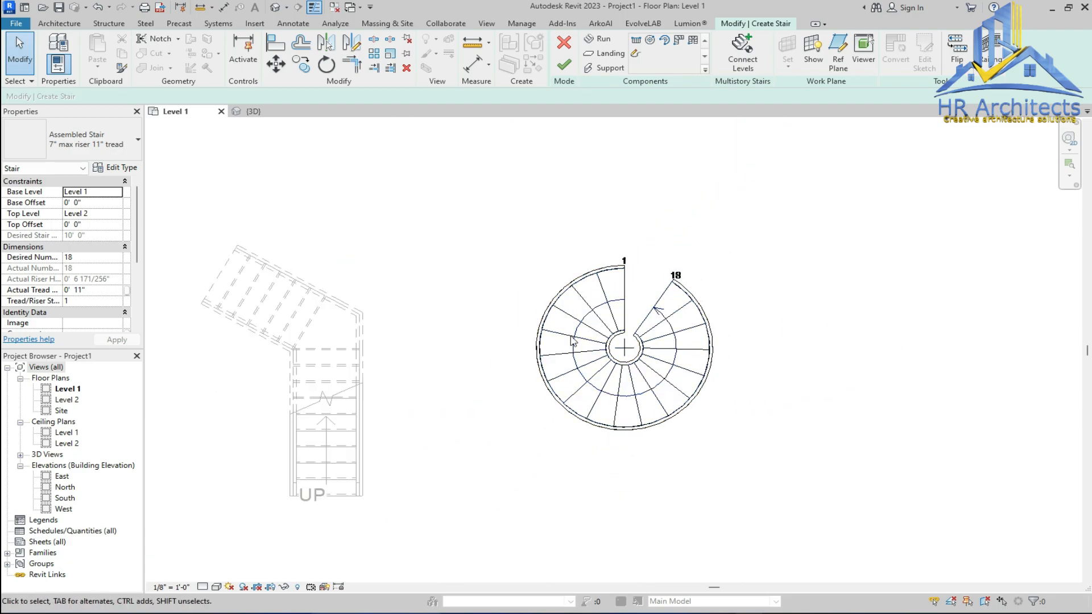
{"action": "left_click", "coordinate": [253, 112]}
{"action": "scroll", "coordinate": [512, 385], "scroll_direction": "down", "scroll_amount": 3}
{"action": "scroll", "coordinate": [688, 432], "scroll_direction": "up", "scroll_amount": 3}
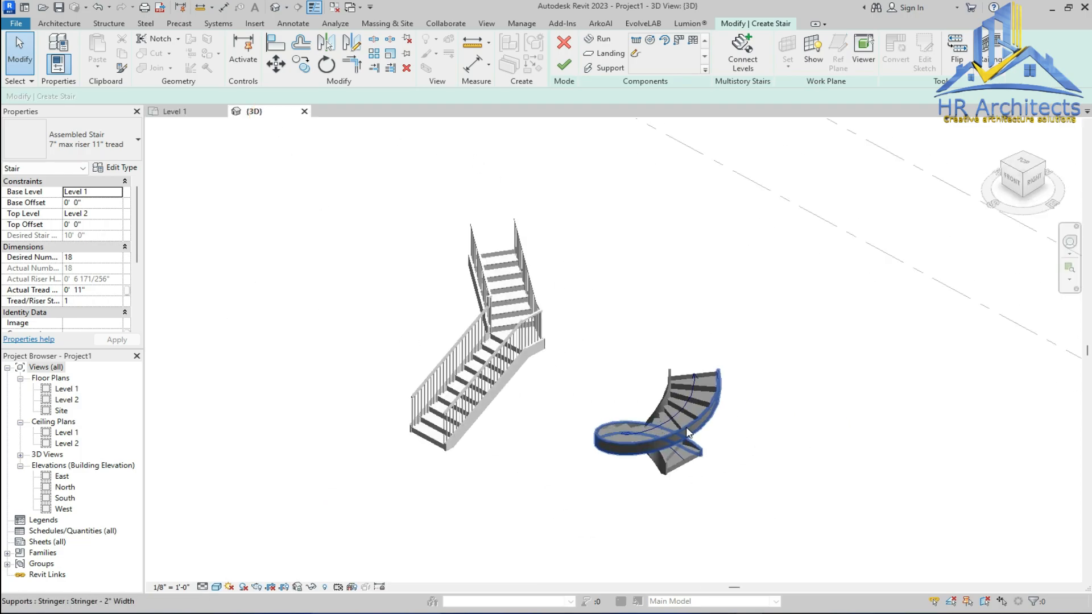
{"action": "scroll", "coordinate": [687, 429], "scroll_direction": "up", "scroll_amount": 3}
{"action": "left_click_drag", "start_coordinate": [1003, 165], "coordinate": [1049, 185]}
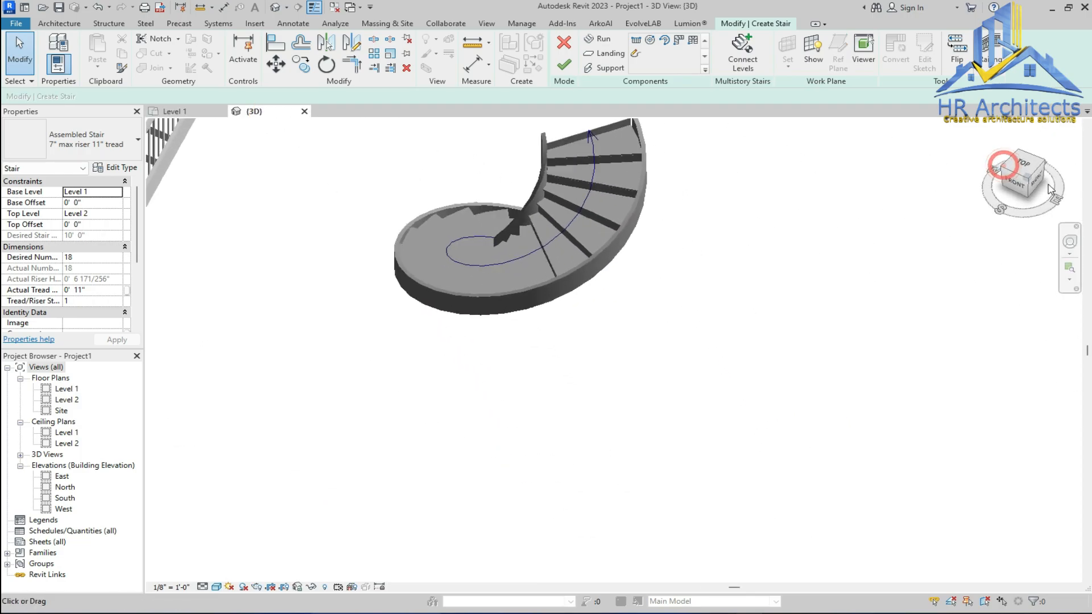
{"action": "scroll", "coordinate": [977, 366], "scroll_direction": "down", "scroll_amount": 2}
{"action": "scroll", "coordinate": [853, 285], "scroll_direction": "up", "scroll_amount": 4}
{"action": "left_click_drag", "start_coordinate": [1012, 177], "coordinate": [184, 157]}
{"action": "scroll", "coordinate": [793, 504], "scroll_direction": "down", "scroll_amount": 3}
{"action": "scroll", "coordinate": [588, 377], "scroll_direction": "up", "scroll_amount": 3}
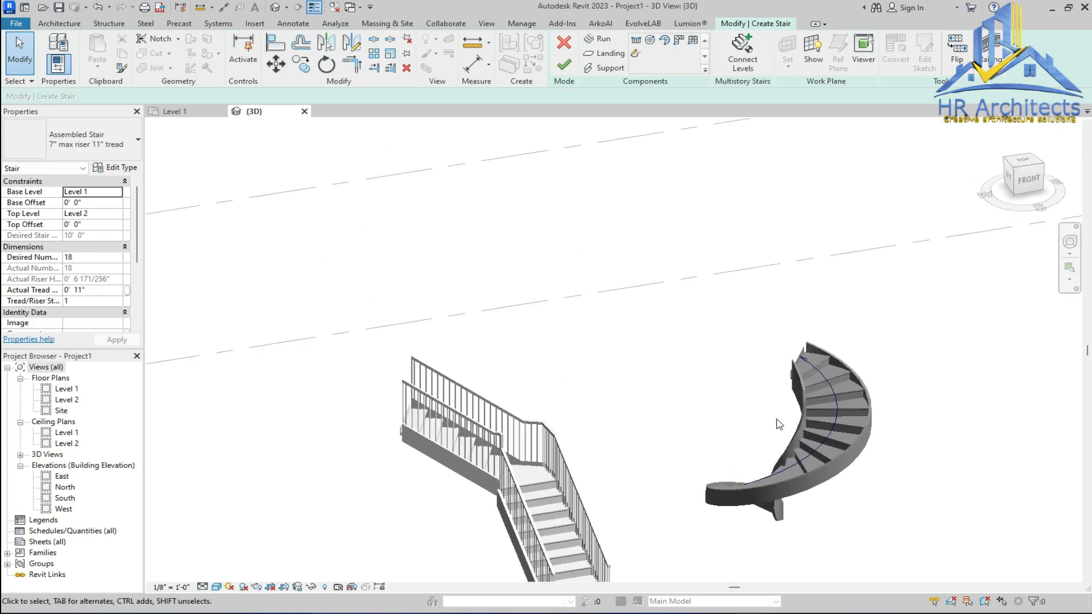
{"action": "left_click", "coordinate": [1006, 162]}
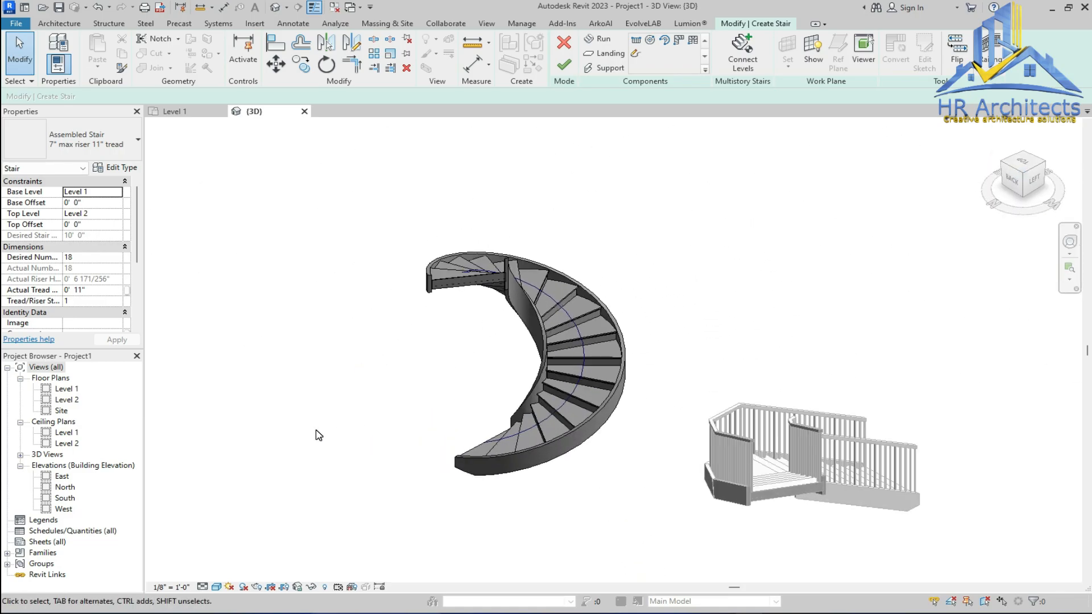
{"action": "scroll", "coordinate": [699, 341], "scroll_direction": "down", "scroll_amount": 3}
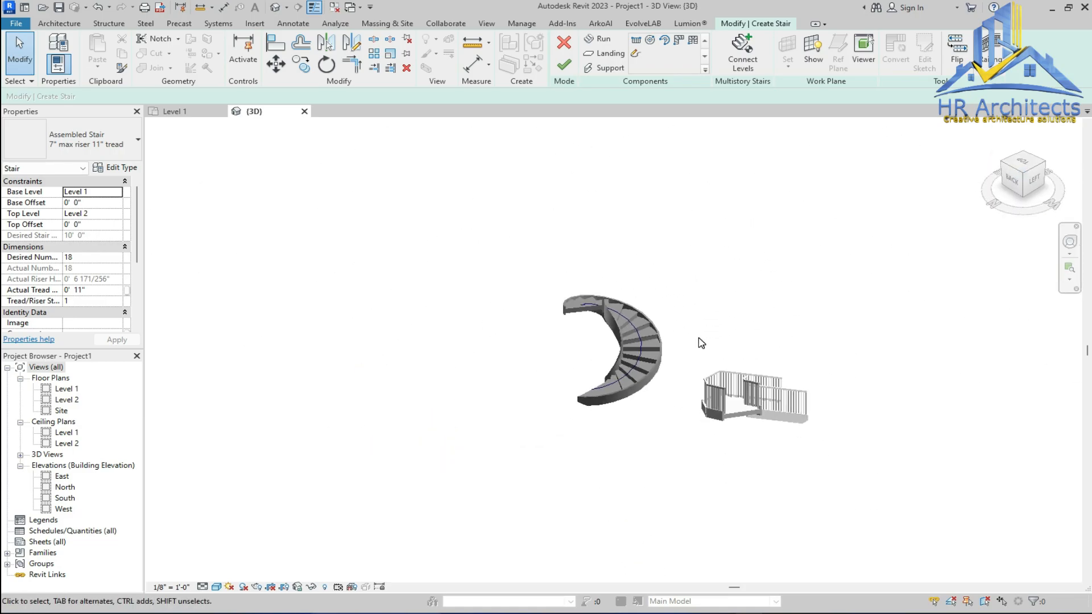
Go back to the Level 1 floor plan and finish the full-step spiral stair
{"action": "left_click", "coordinate": [193, 112]}
{"action": "scroll", "coordinate": [569, 330], "scroll_direction": "down", "scroll_amount": 2}
{"action": "scroll", "coordinate": [622, 296], "scroll_direction": "up", "scroll_amount": 4}
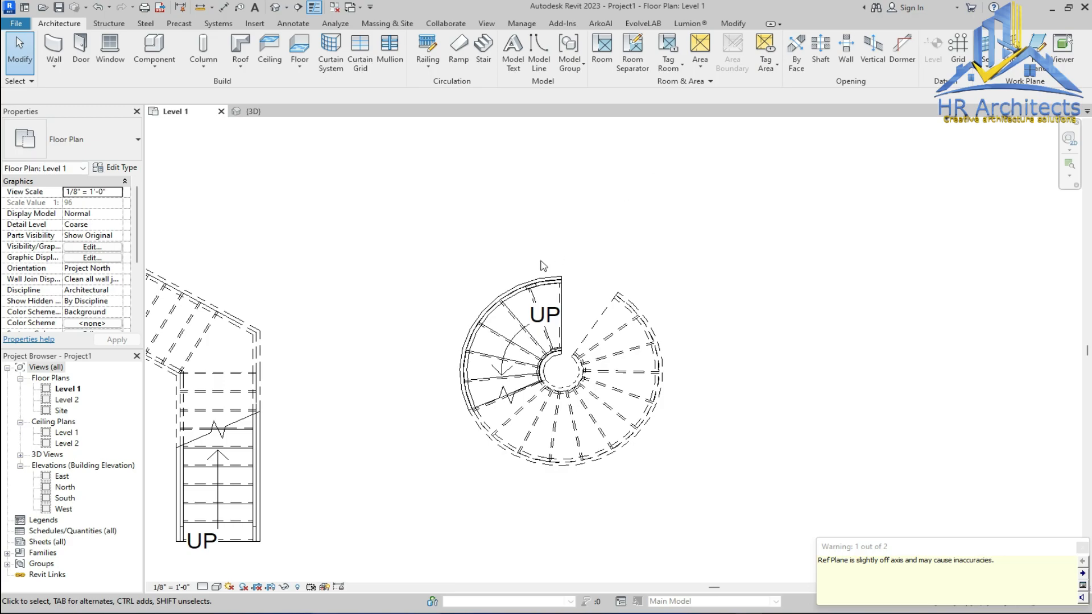
{"action": "scroll", "coordinate": [559, 256], "scroll_direction": "down", "scroll_amount": 3}
{"action": "scroll", "coordinate": [749, 283], "scroll_direction": "up", "scroll_amount": 2}
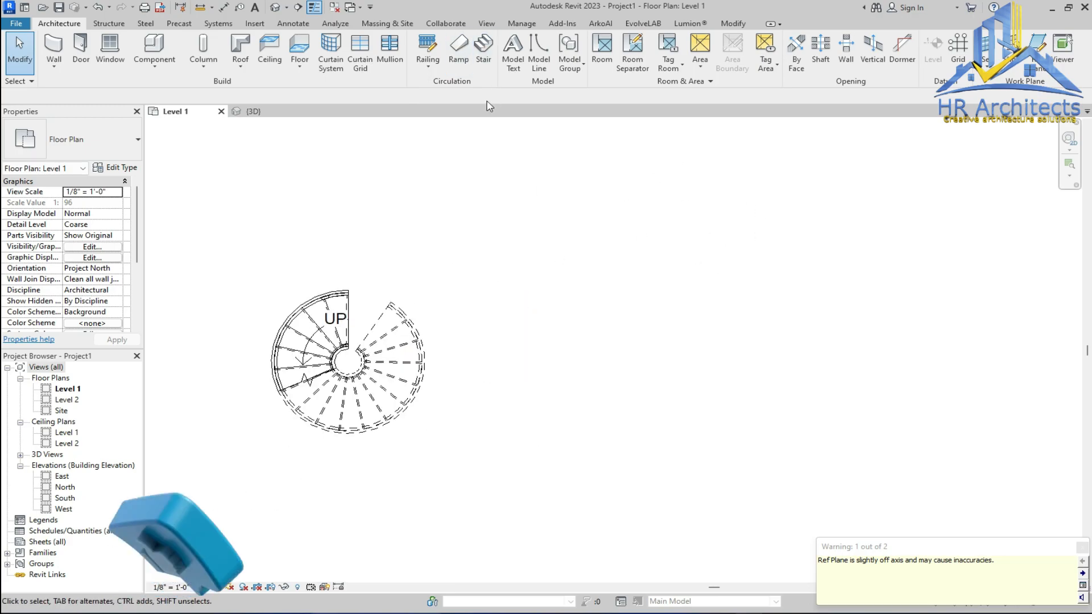
Start a new stair and draw a center-ends spiral run with 1'-0" radius and 8 risers to the right of the full spiral stair
{"action": "left_click", "coordinate": [484, 54]}
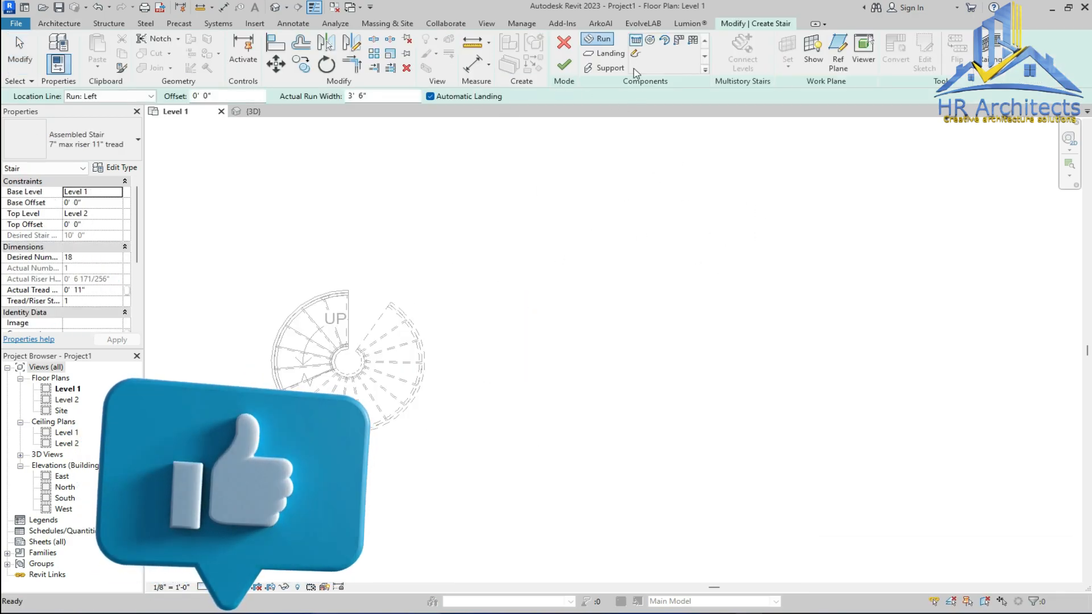
{"action": "left_click", "coordinate": [665, 41]}
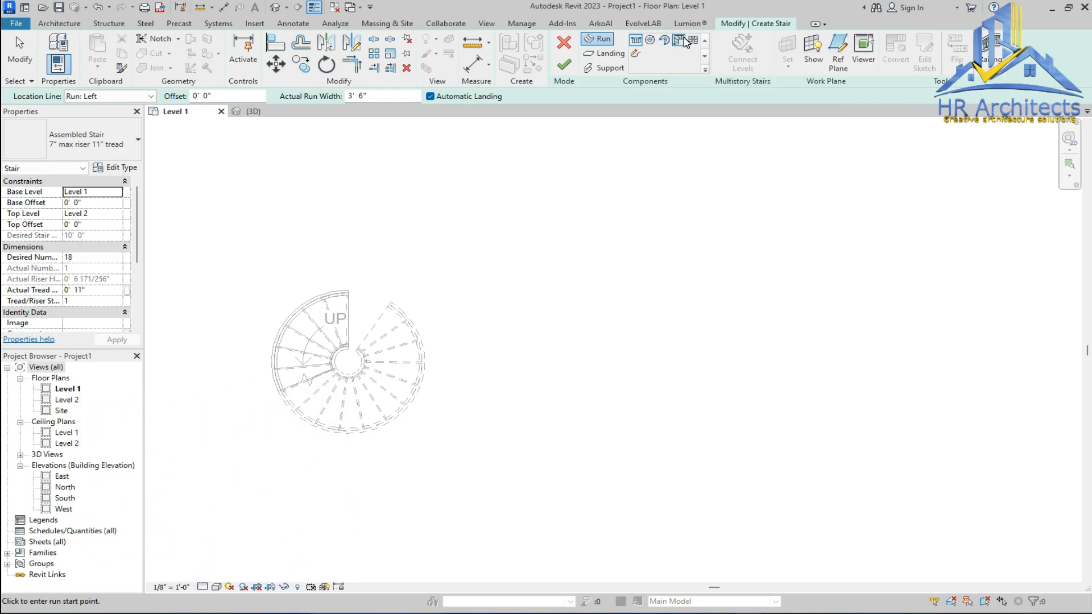
{"action": "left_click", "coordinate": [666, 41]}
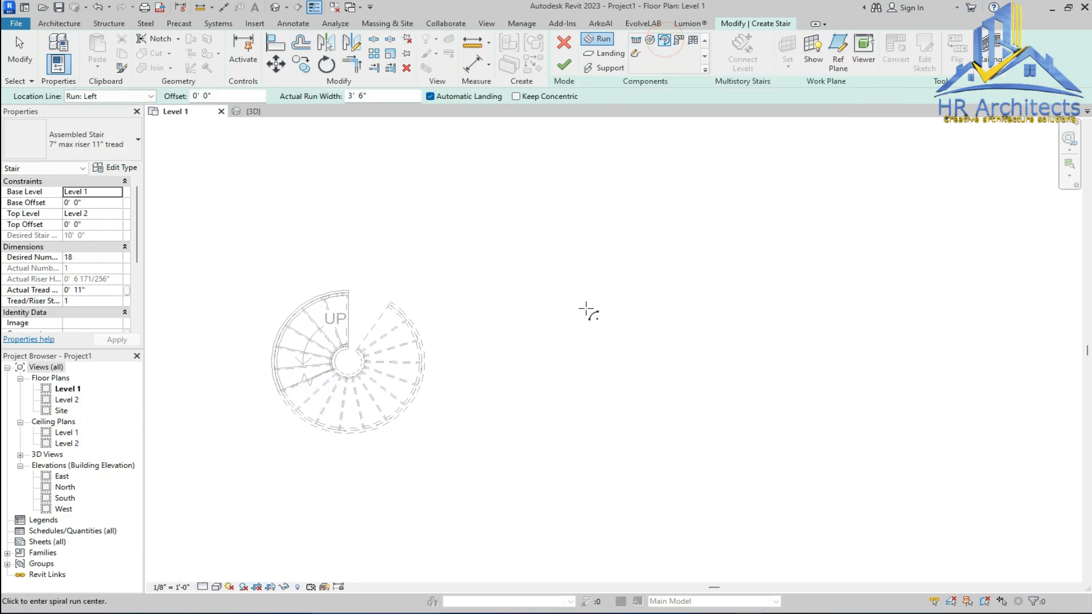
{"action": "left_click", "coordinate": [615, 362]}
{"action": "scroll", "coordinate": [616, 364], "scroll_direction": "up", "scroll_amount": 2}
{"action": "scroll", "coordinate": [612, 350], "scroll_direction": "up", "scroll_amount": 3}
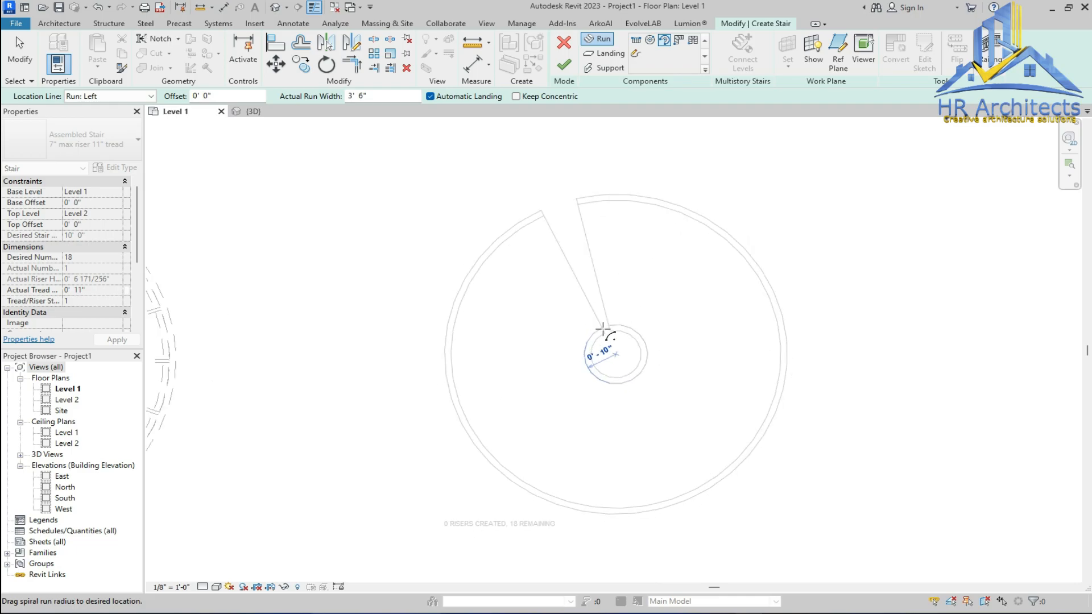
{"action": "key", "text": "Return"}
{"action": "left_click", "coordinate": [610, 308]}
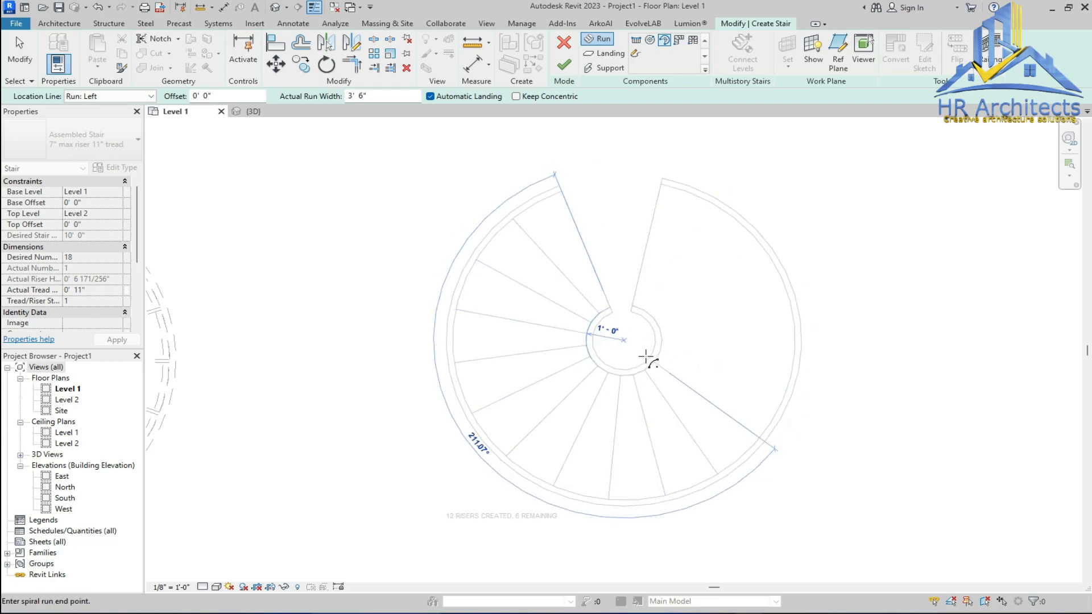
{"action": "scroll", "coordinate": [591, 307], "scroll_direction": "up", "scroll_amount": 2}
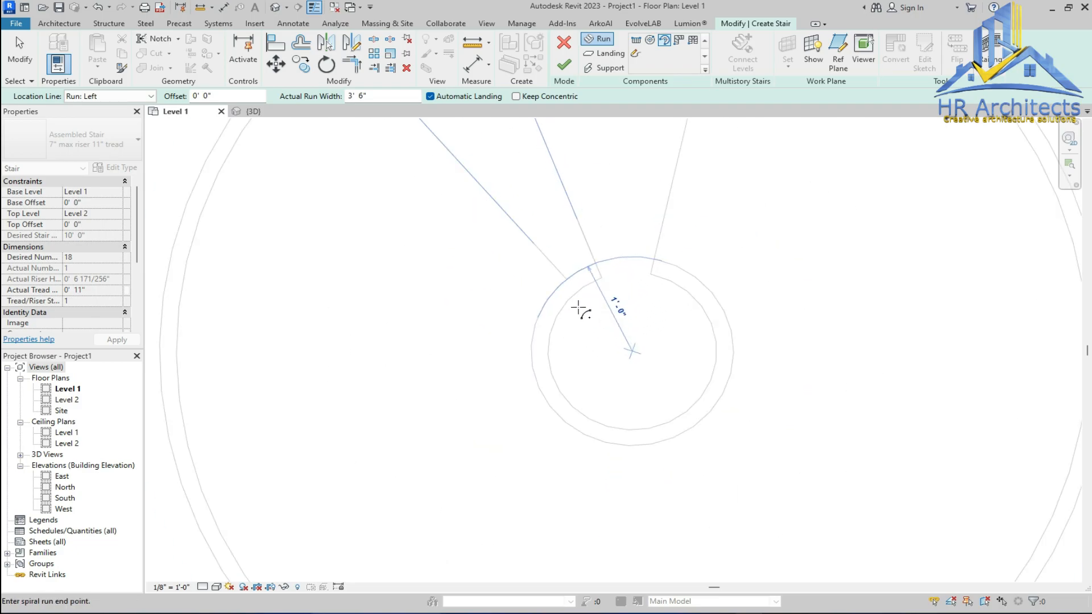
{"action": "scroll", "coordinate": [634, 355], "scroll_direction": "down", "scroll_amount": 2}
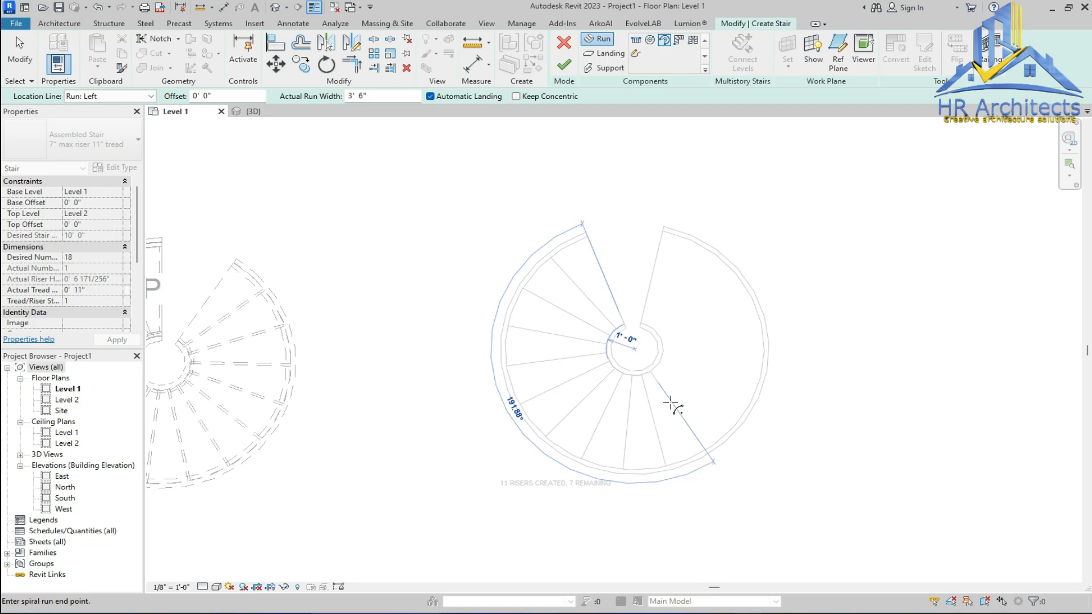
{"action": "left_click", "coordinate": [607, 407]}
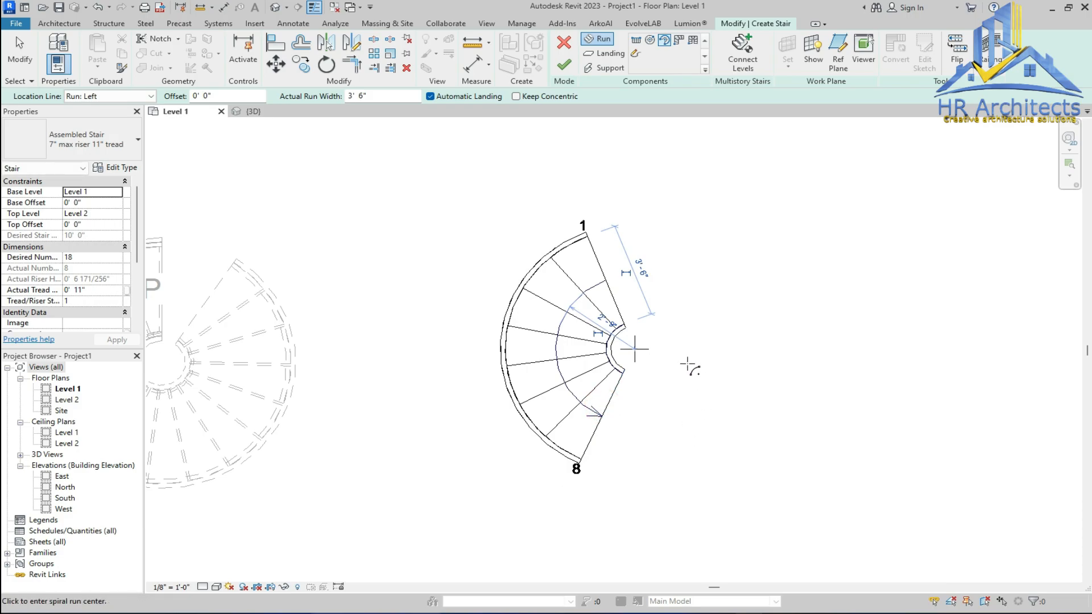
View the partial spiral run in the default 3D view beside the full spiral stair
{"action": "left_click", "coordinate": [275, 7]}
{"action": "scroll", "coordinate": [500, 341], "scroll_direction": "up", "scroll_amount": 3}
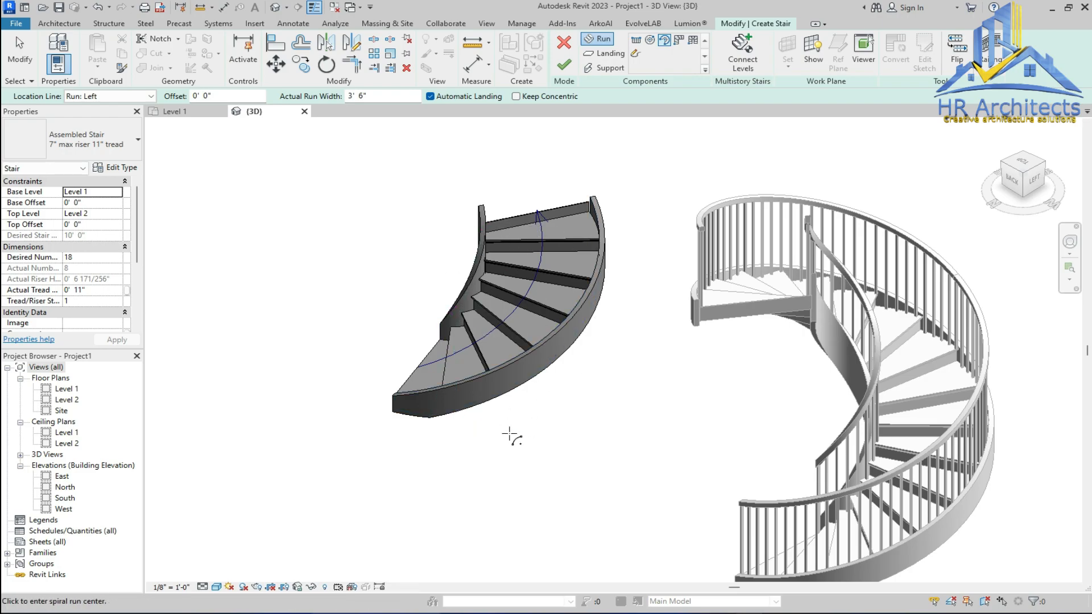
{"action": "scroll", "coordinate": [510, 477], "scroll_direction": "down", "scroll_amount": 2}
{"action": "scroll", "coordinate": [539, 331], "scroll_direction": "up", "scroll_amount": 2}
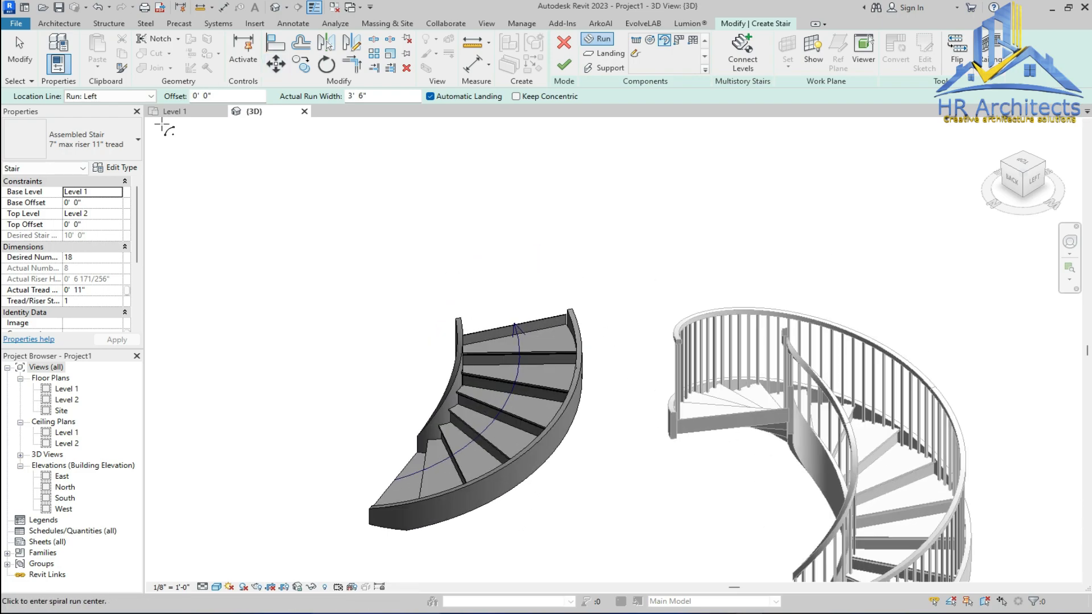
Return to the Level 1 floor plan and finish the partial spiral stair
{"action": "left_click", "coordinate": [177, 114]}
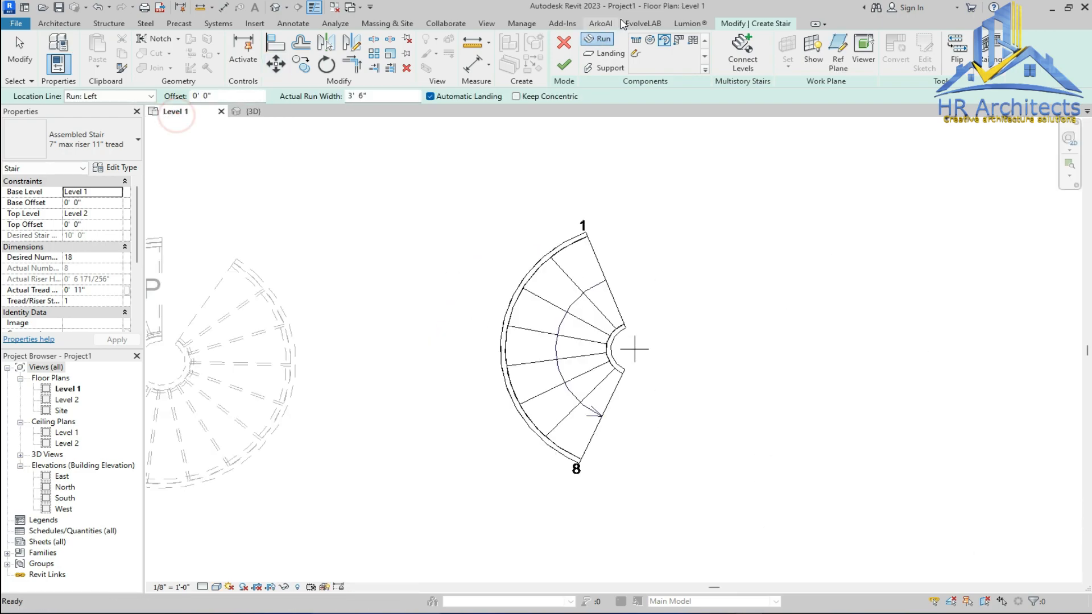
{"action": "left_click", "coordinate": [664, 41]}
{"action": "scroll", "coordinate": [367, 357], "scroll_direction": "down", "scroll_amount": 2}
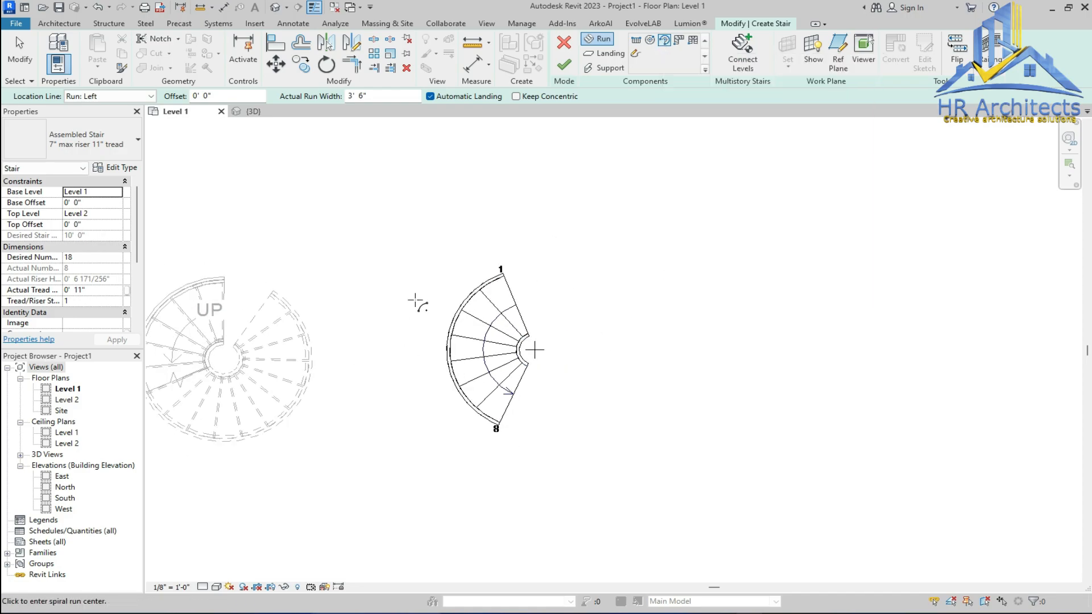
{"action": "left_click", "coordinate": [570, 72]}
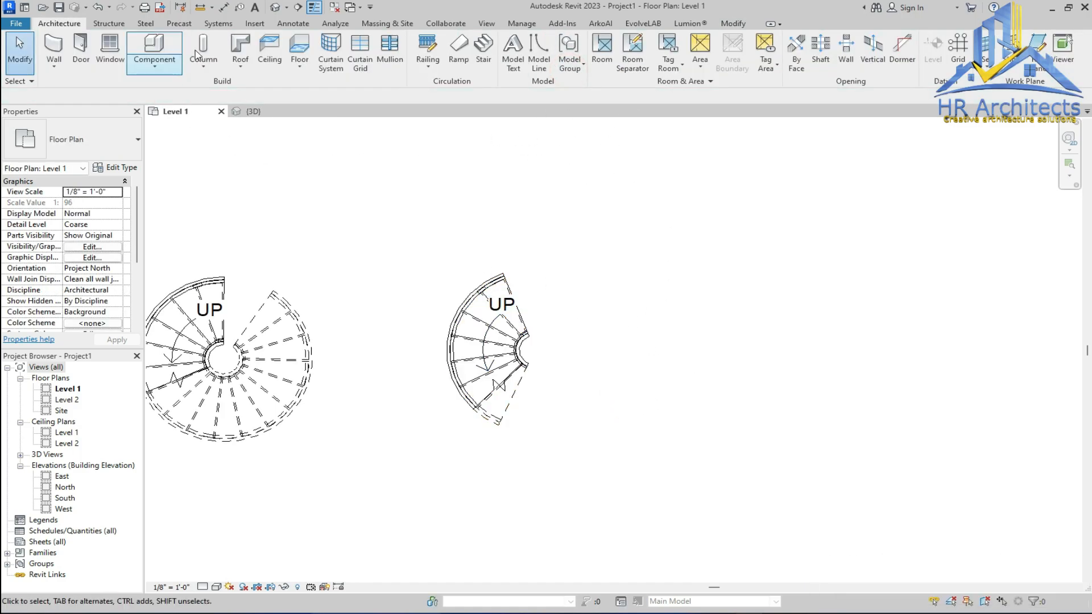
Start a new stair and place an 18-riser L-shape winder run to the right of the partial spiral stair
{"action": "left_click", "coordinate": [484, 45]}
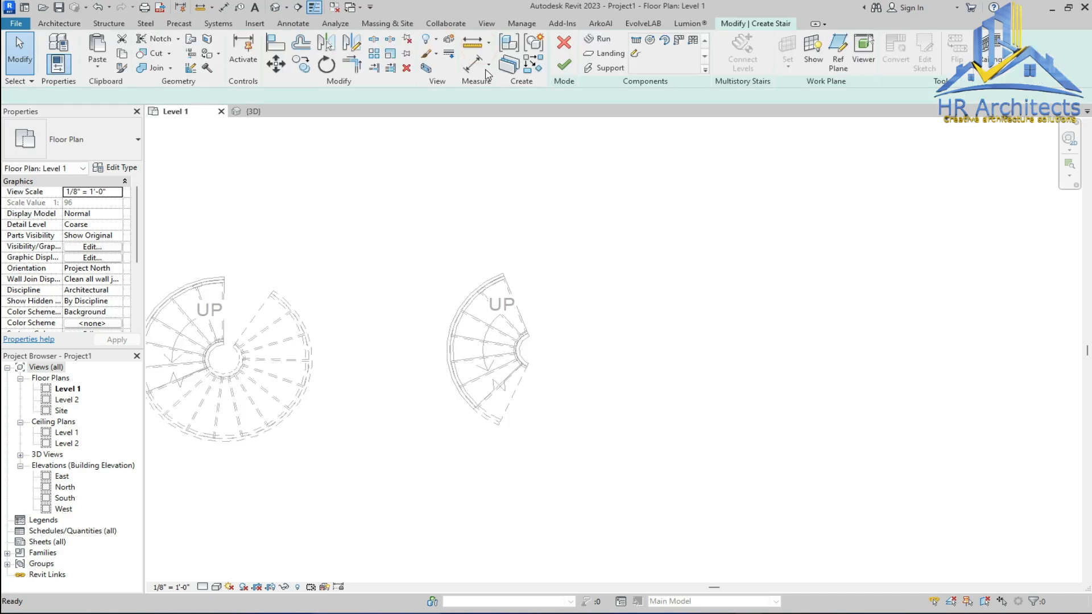
{"action": "left_click", "coordinate": [679, 40]}
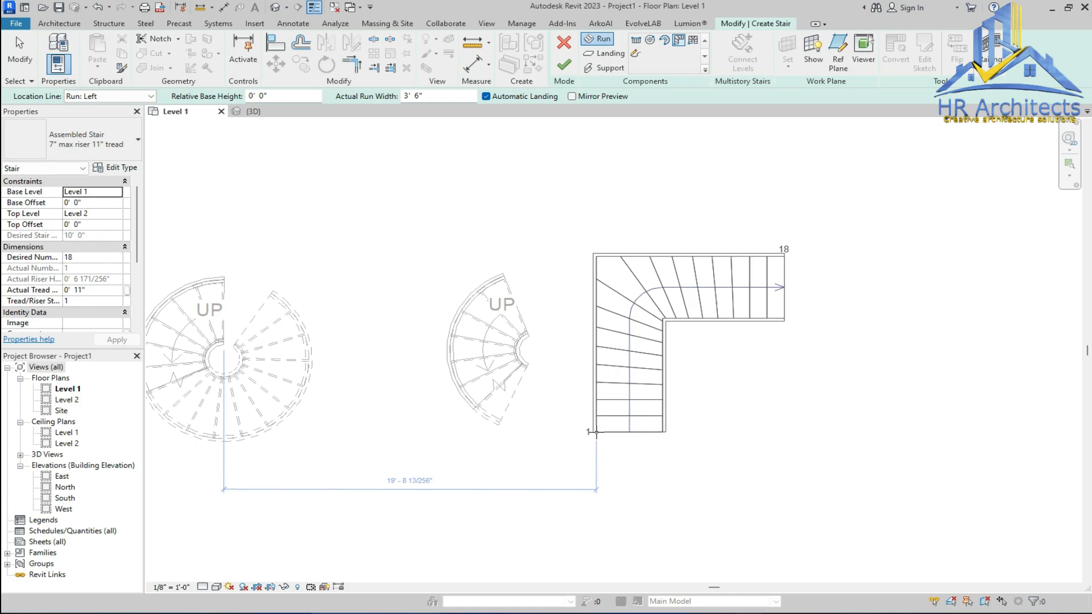
{"action": "left_click", "coordinate": [596, 432]}
{"action": "left_click", "coordinate": [785, 311]}
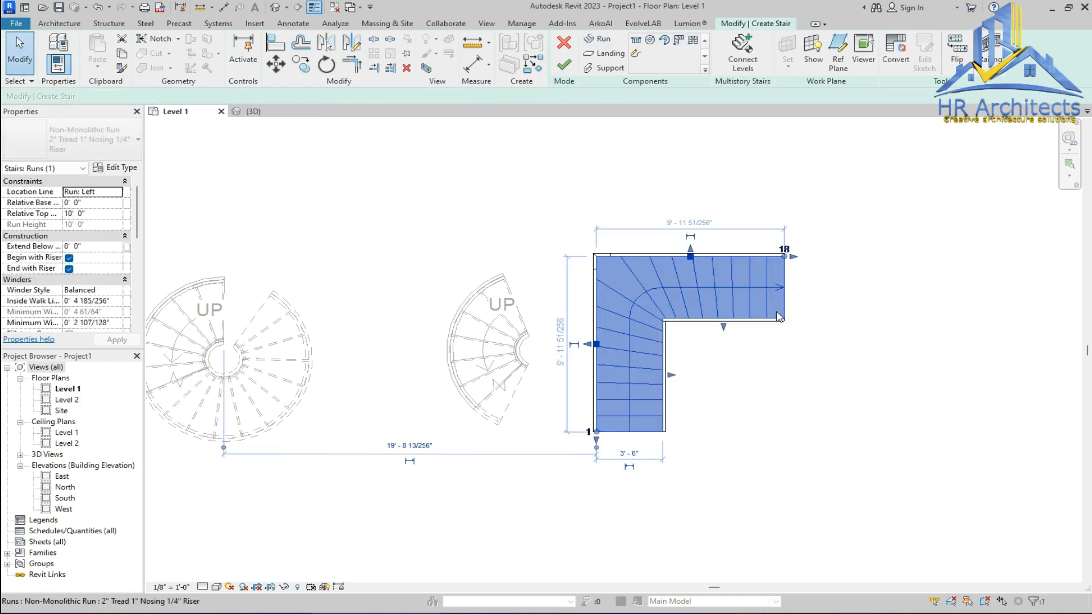
Stretch the upper leg of the L-shape winder run to about 13'-3" long
{"action": "left_click_drag", "start_coordinate": [793, 257], "coordinate": [821, 257]}
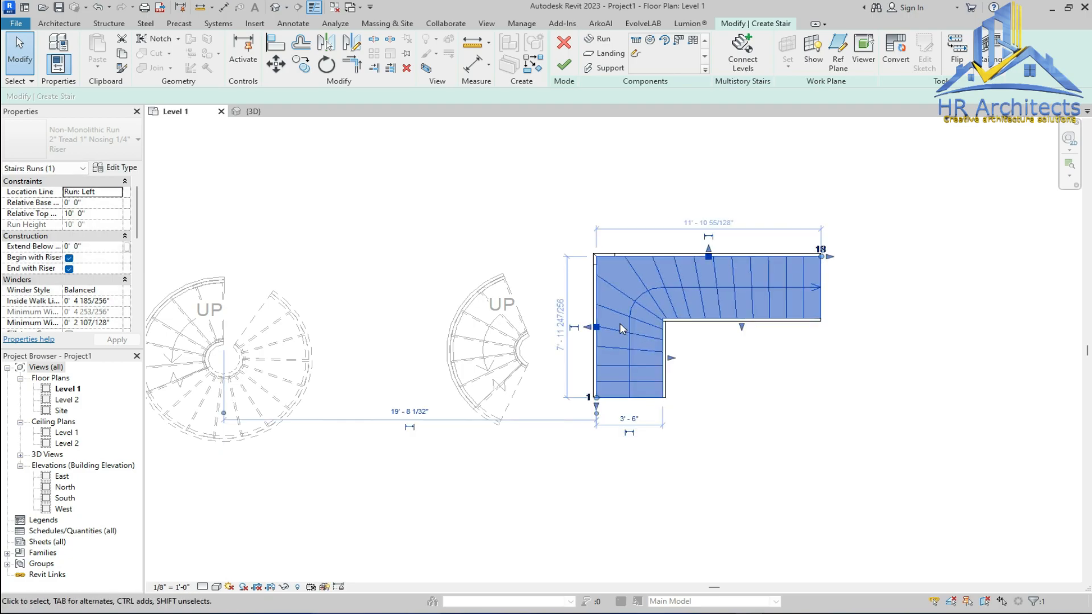
{"action": "left_click_drag", "start_coordinate": [831, 258], "coordinate": [847, 257]}
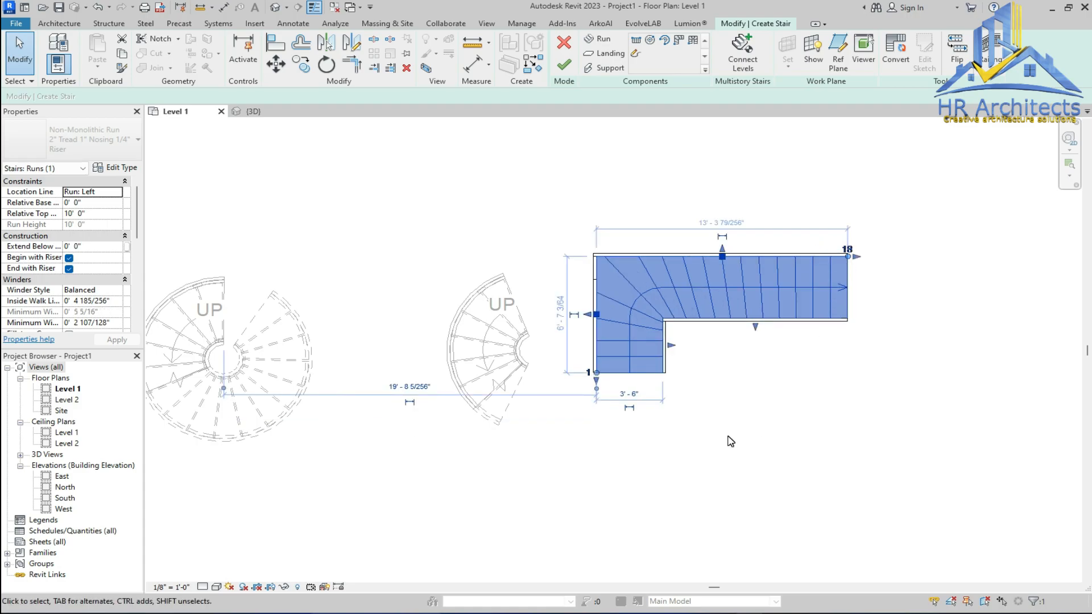
{"action": "scroll", "coordinate": [598, 438], "scroll_direction": "down", "scroll_amount": 1}
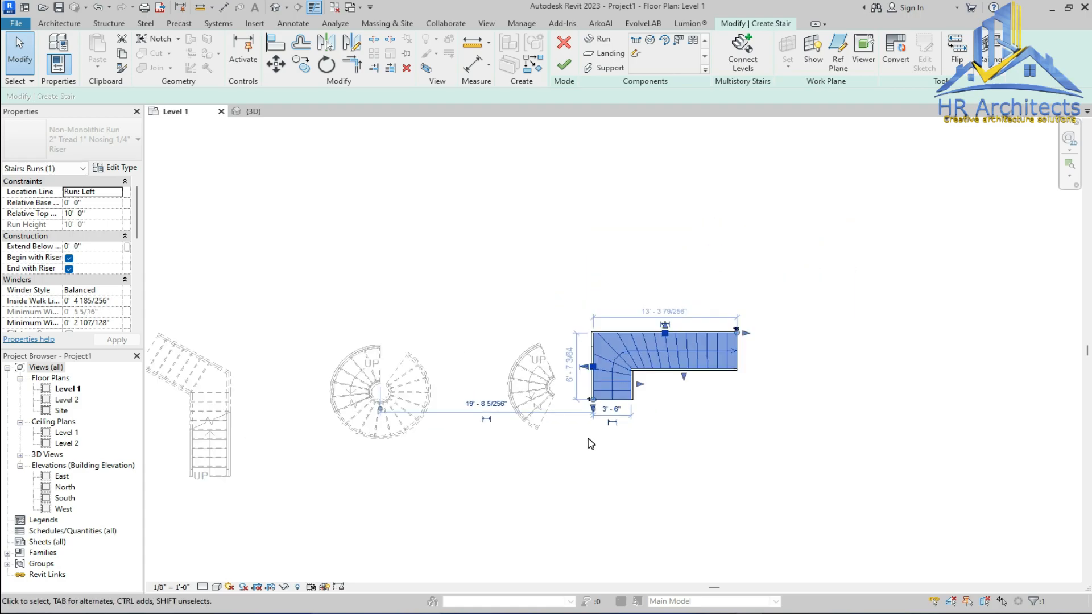
{"action": "left_click", "coordinate": [565, 67]}
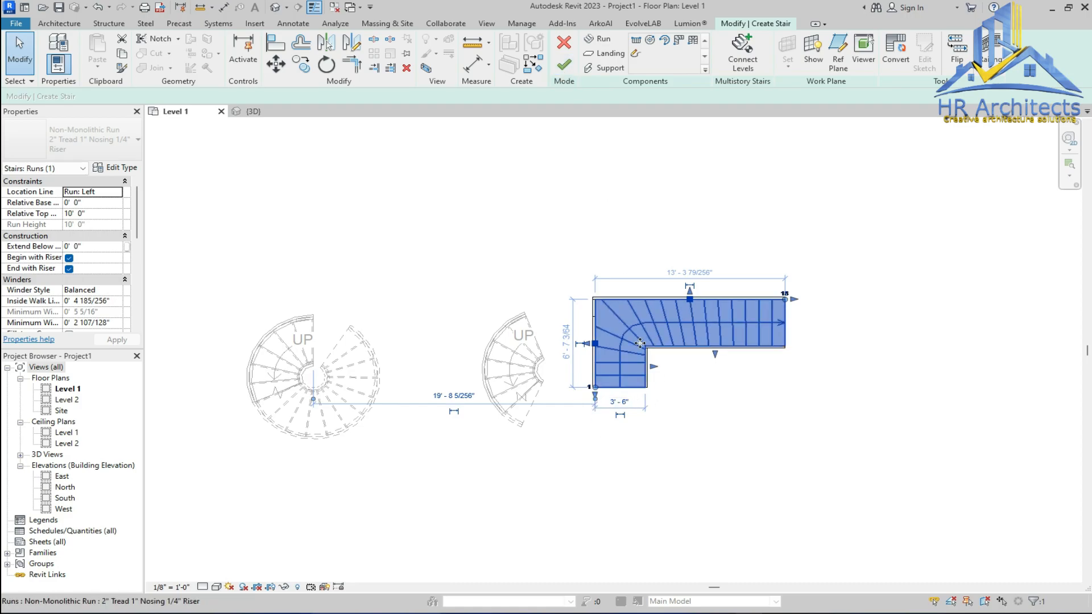
Place a U-shape winder run with 3'-6" width to the right of the L-shape run, aligned with its start
{"action": "left_click", "coordinate": [684, 42]}
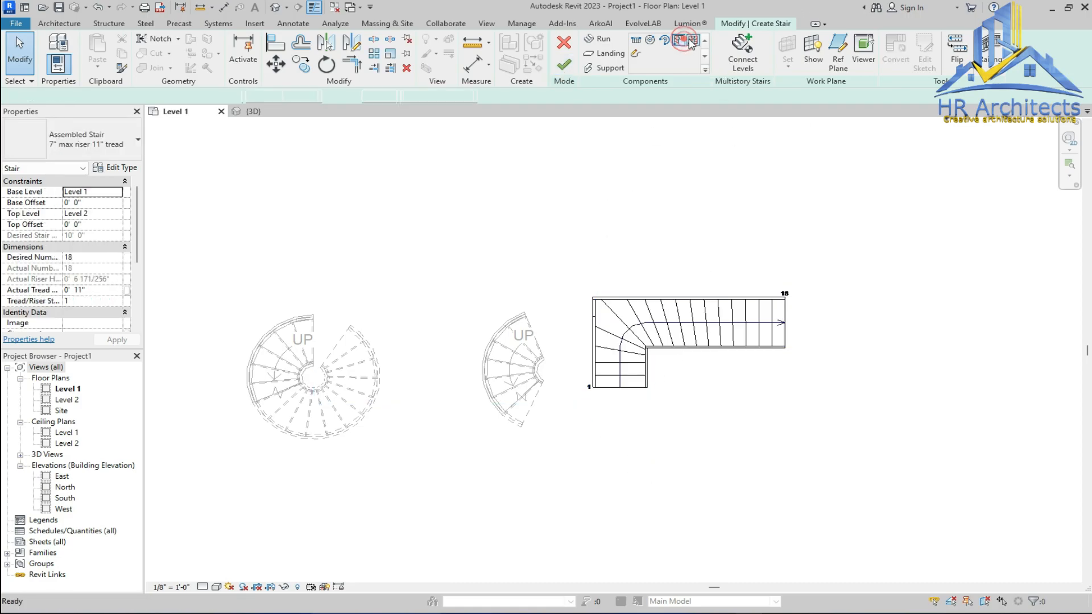
{"action": "left_click", "coordinate": [694, 43]}
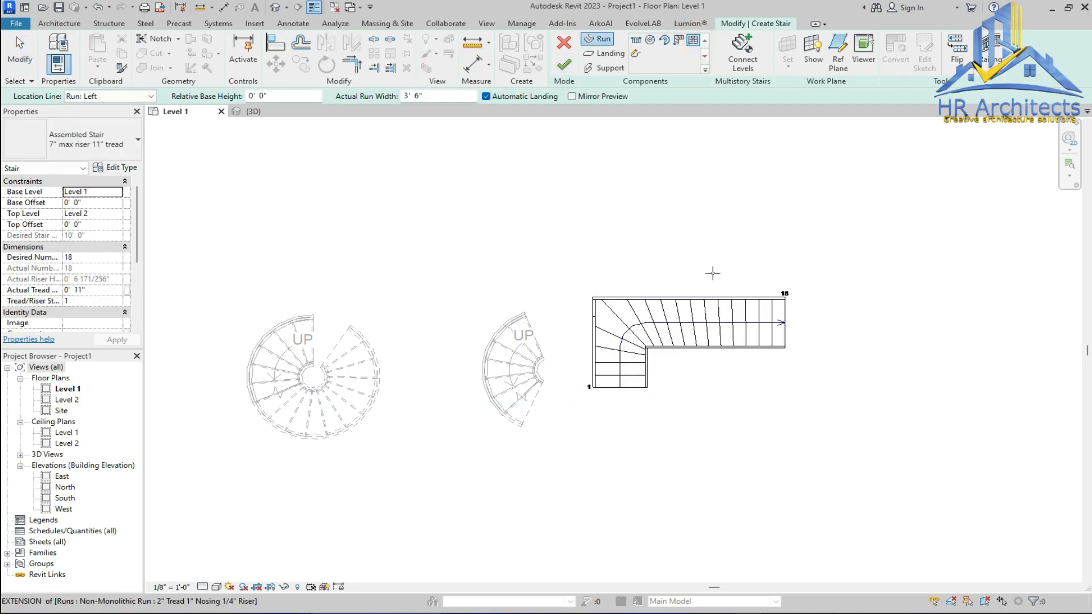
{"action": "scroll", "coordinate": [607, 401], "scroll_direction": "down", "scroll_amount": 2}
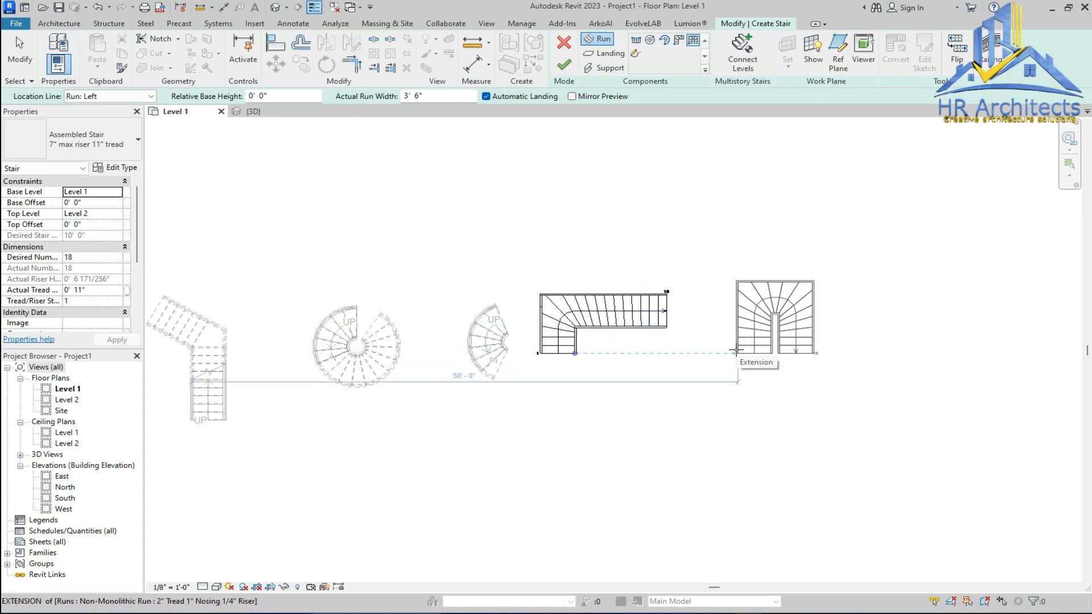
{"action": "left_click", "coordinate": [735, 351]}
{"action": "key", "text": "Escape"}
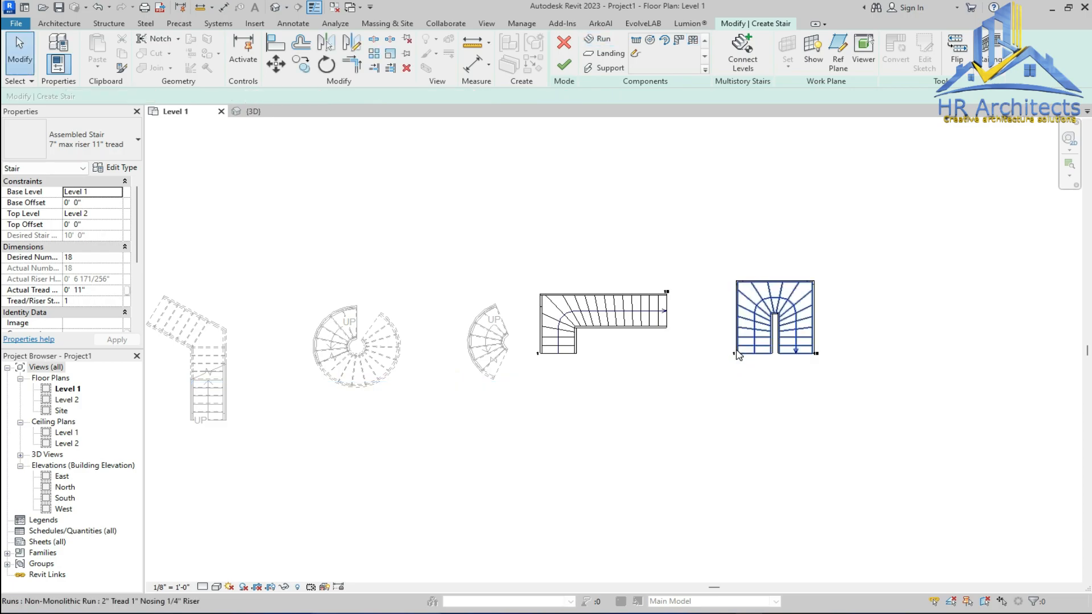
Stretch the end leg of the U-shape winder run downward to about 10'-6" long
{"action": "scroll", "coordinate": [800, 323], "scroll_direction": "up", "scroll_amount": 3}
{"action": "left_click", "coordinate": [802, 401]}
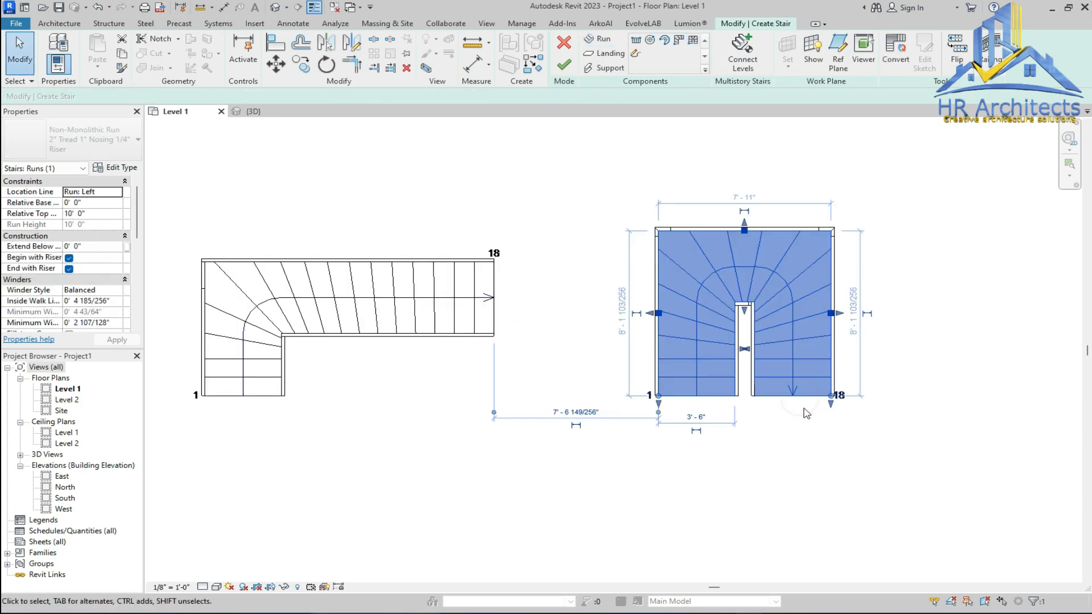
{"action": "left_click_drag", "start_coordinate": [832, 405], "coordinate": [829, 455]}
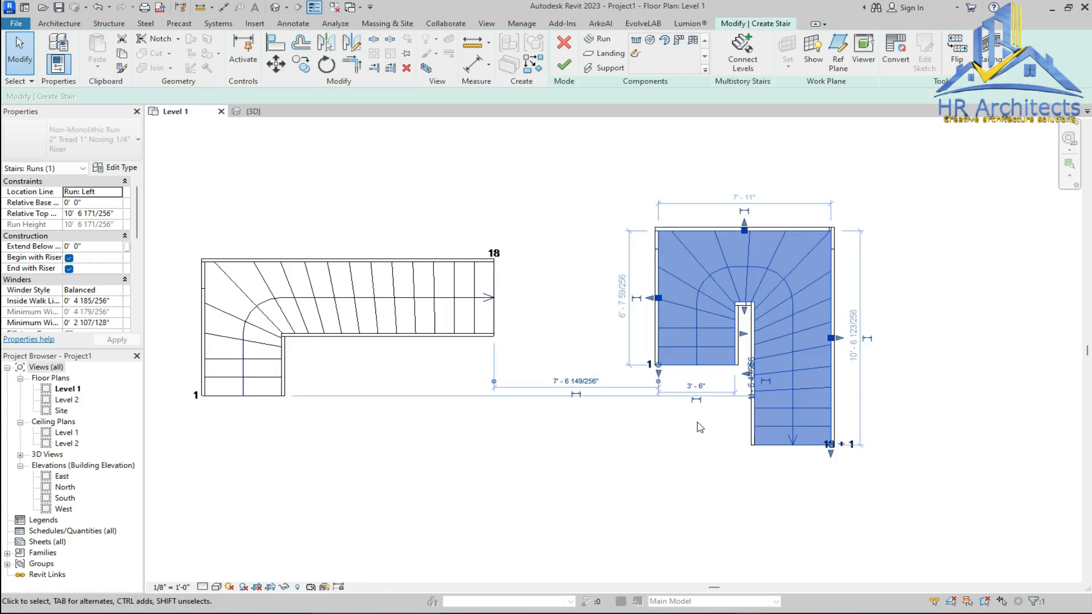
{"action": "left_click", "coordinate": [690, 456]}
Finish the stair containing the L-shape and U-shape winder runs
{"action": "scroll", "coordinate": [683, 443], "scroll_direction": "down", "scroll_amount": 4}
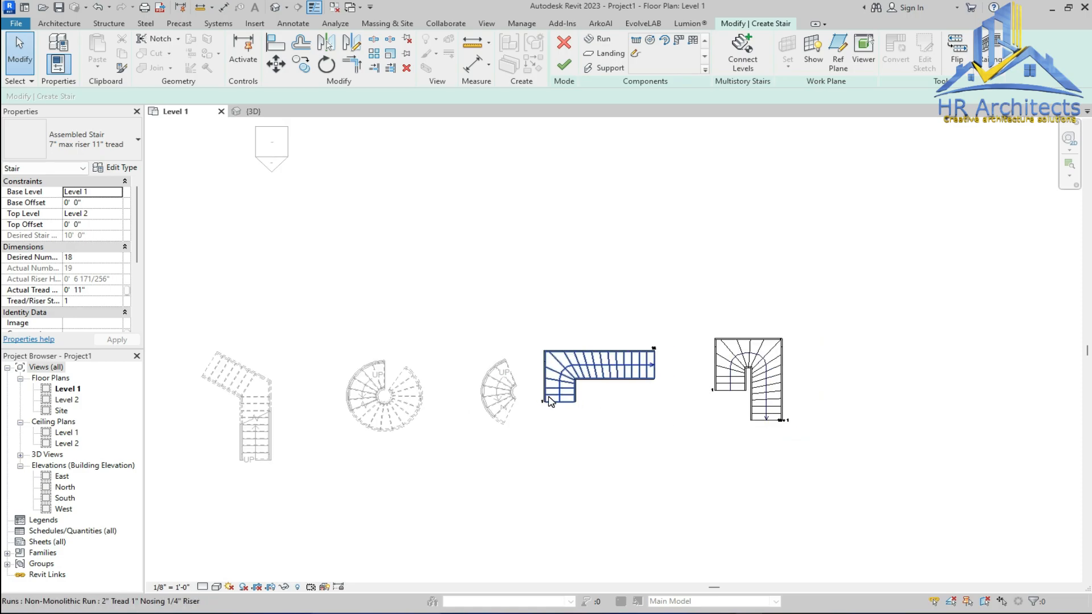
{"action": "scroll", "coordinate": [715, 432], "scroll_direction": "down", "scroll_amount": 2}
{"action": "scroll", "coordinate": [587, 425], "scroll_direction": "up", "scroll_amount": 2}
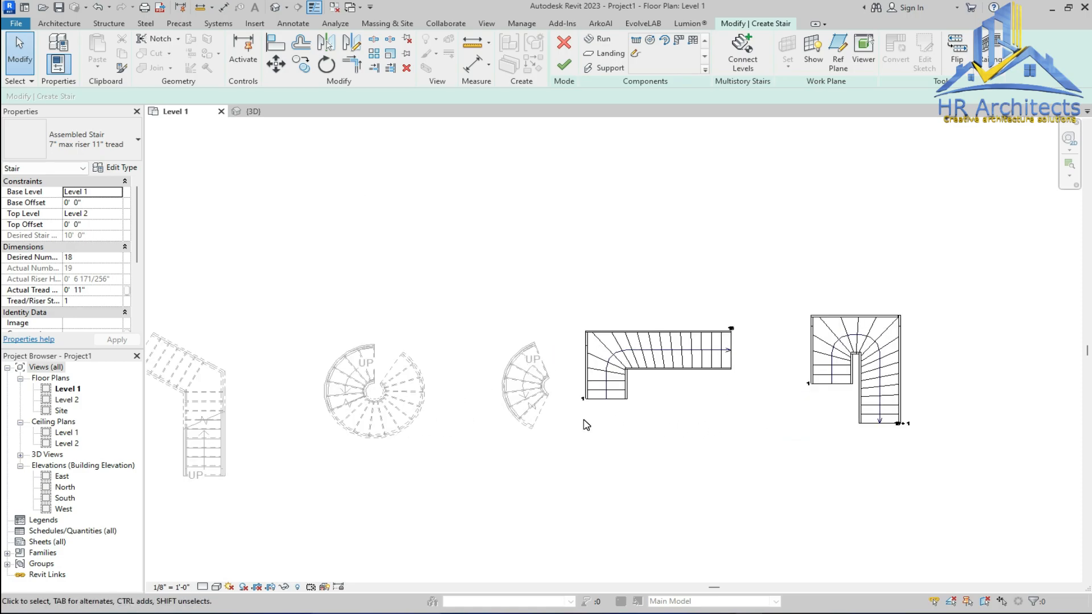
{"action": "scroll", "coordinate": [976, 425], "scroll_direction": "up", "scroll_amount": 2}
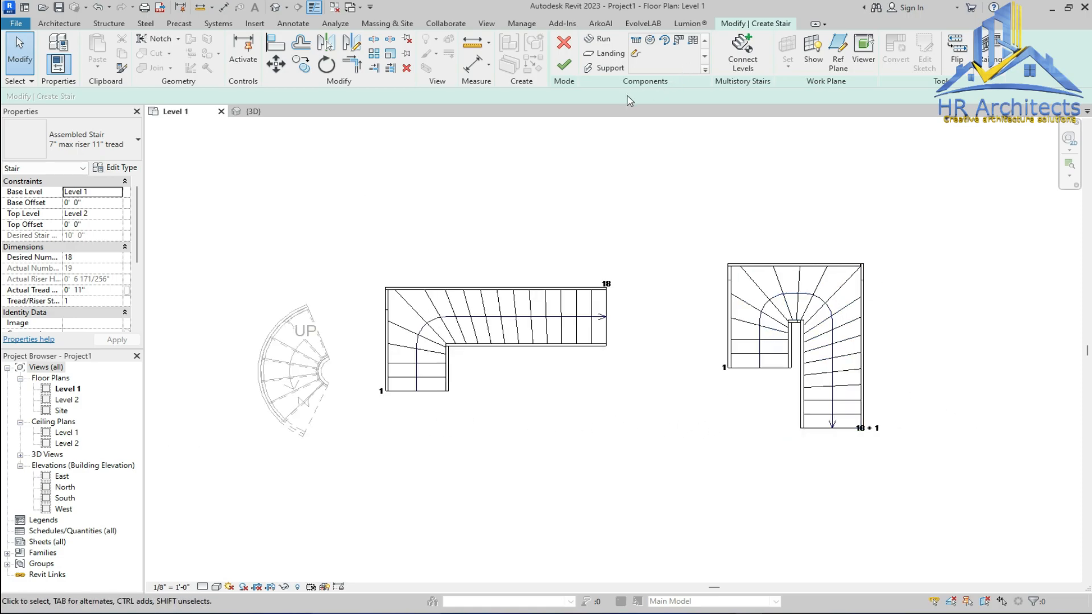
{"action": "left_click", "coordinate": [562, 70]}
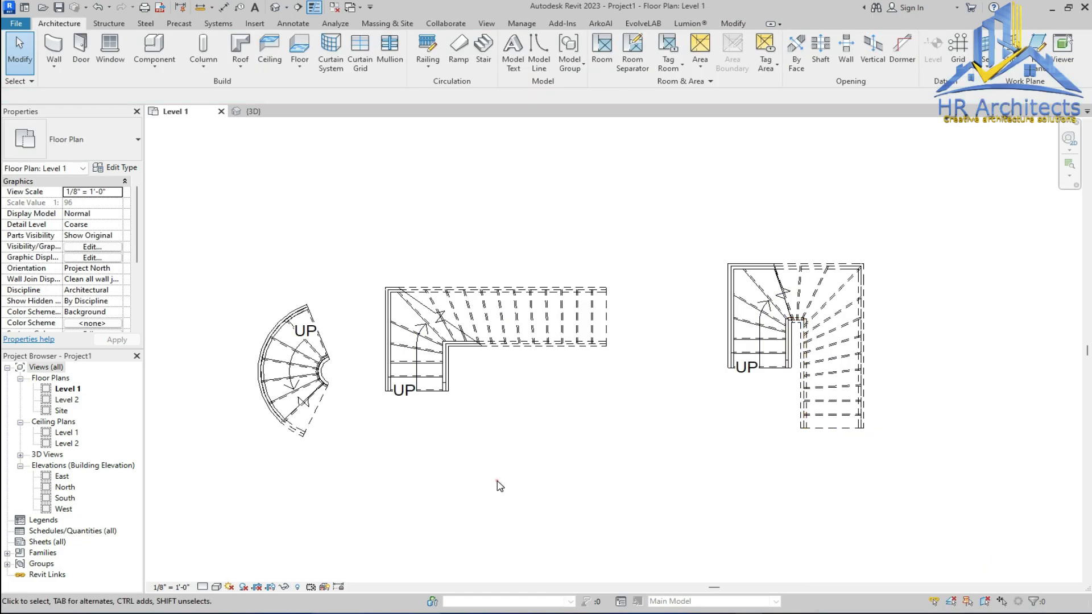
Open the default 3D view and examine the L-shape and U-shape winder stairs from behind
{"action": "left_click", "coordinate": [277, 7]}
{"action": "scroll", "coordinate": [404, 296], "scroll_direction": "down", "scroll_amount": 5}
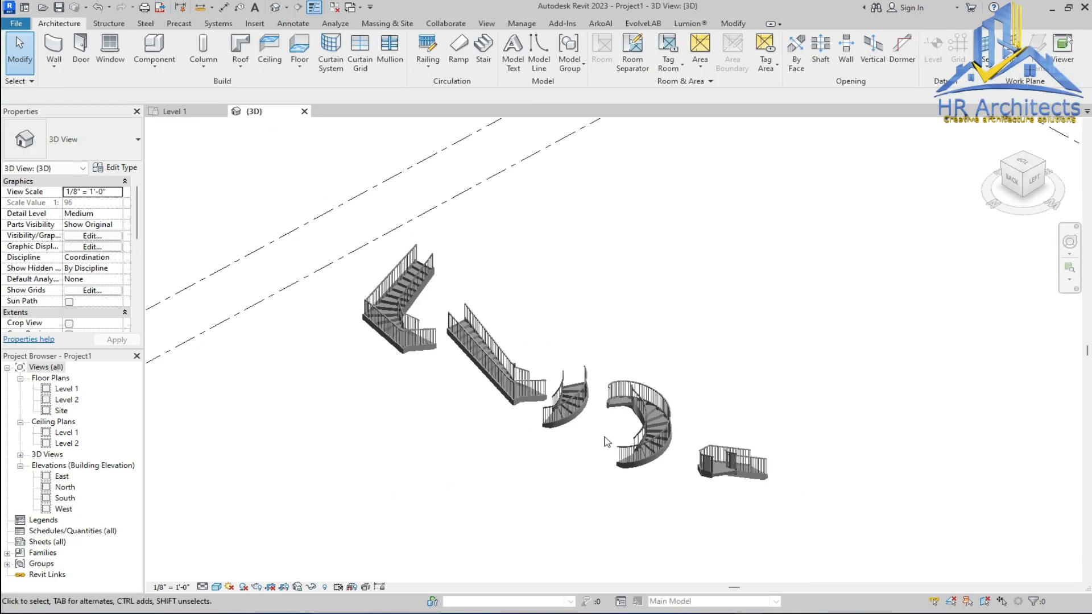
{"action": "scroll", "coordinate": [404, 296], "scroll_direction": "up", "scroll_amount": 4}
{"action": "scroll", "coordinate": [553, 396], "scroll_direction": "down", "scroll_amount": 2}
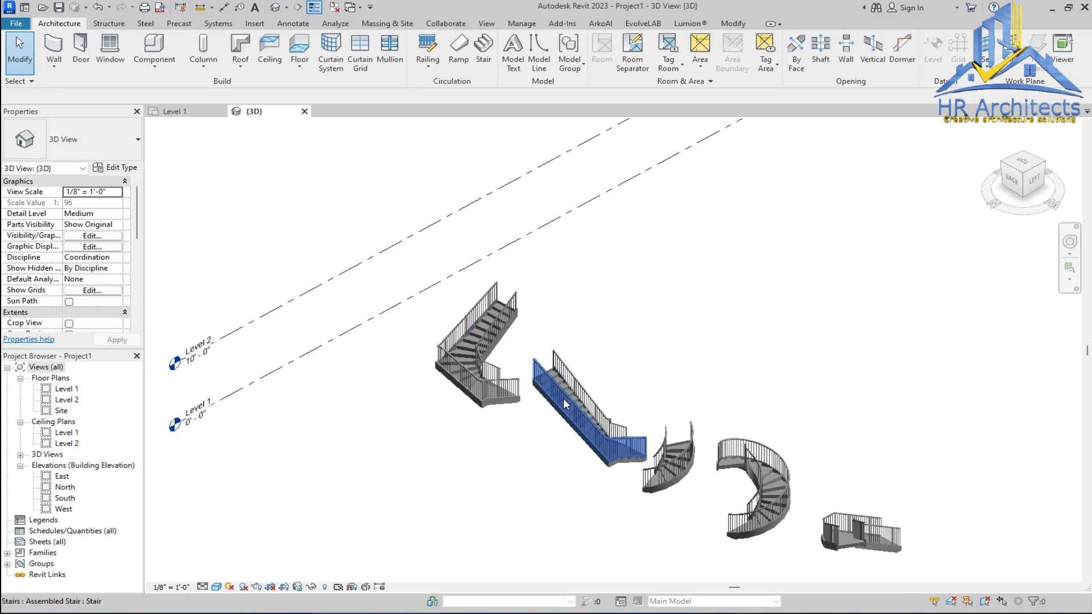
{"action": "scroll", "coordinate": [597, 450], "scroll_direction": "up", "scroll_amount": 3}
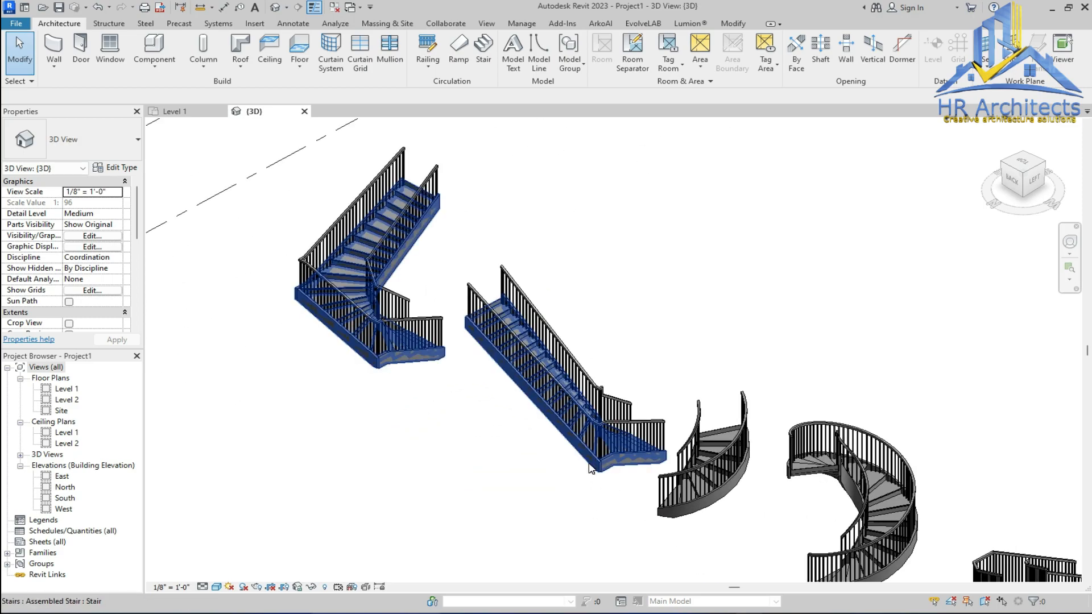
Turn the 3D view to the top front-right corner and inspect the winder stairs from that side
{"action": "left_click", "coordinate": [1024, 154]}
{"action": "left_click", "coordinate": [994, 128]}
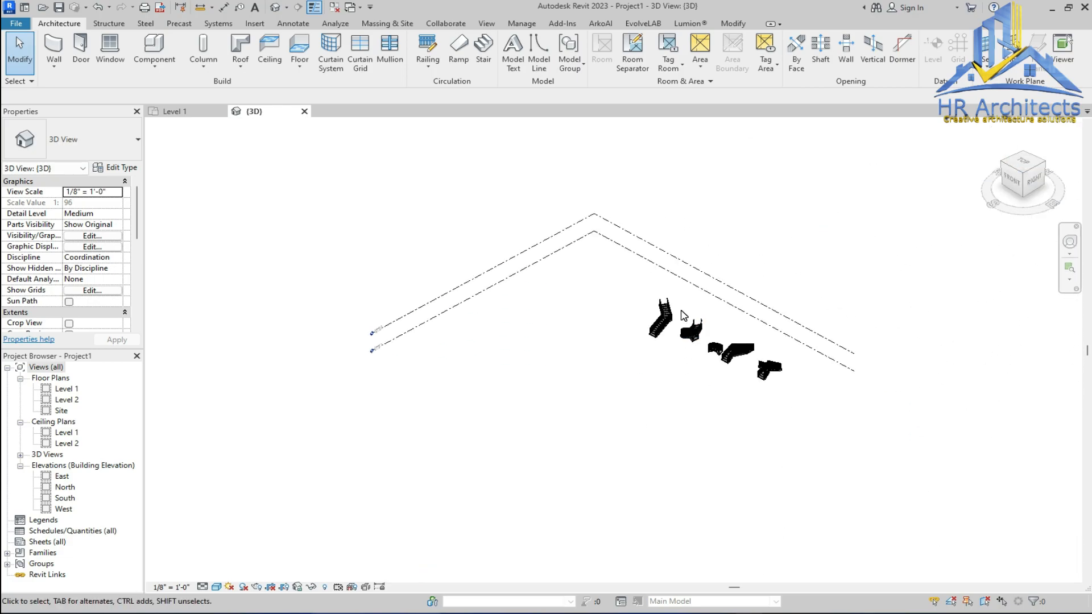
{"action": "scroll", "coordinate": [683, 312], "scroll_direction": "up", "scroll_amount": 3}
{"action": "scroll", "coordinate": [904, 489], "scroll_direction": "up", "scroll_amount": 2}
{"action": "scroll", "coordinate": [842, 490], "scroll_direction": "up", "scroll_amount": 3}
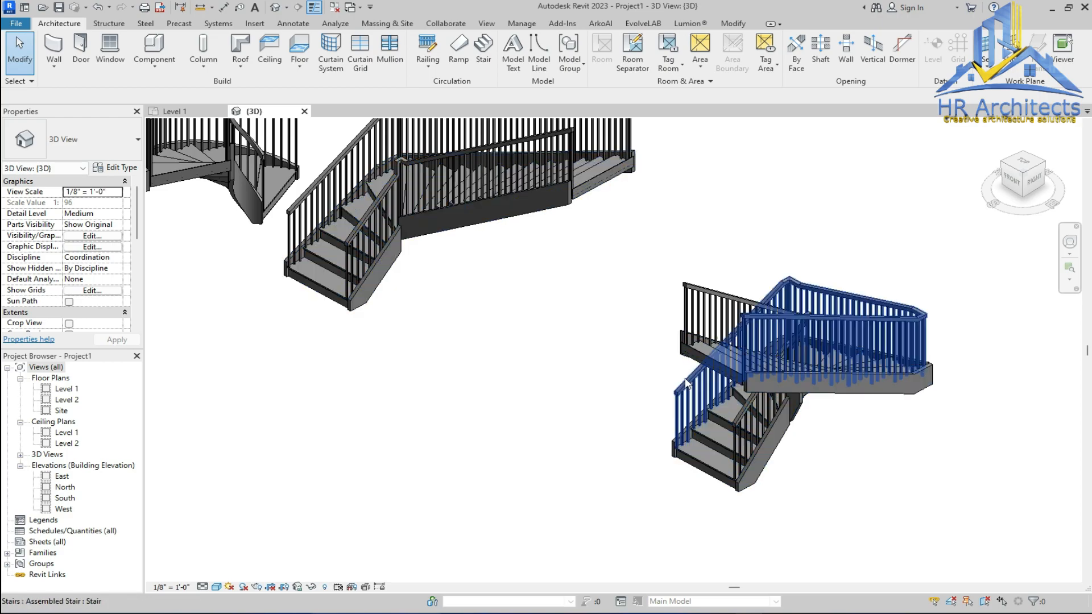
{"action": "scroll", "coordinate": [503, 417], "scroll_direction": "down", "scroll_amount": 3}
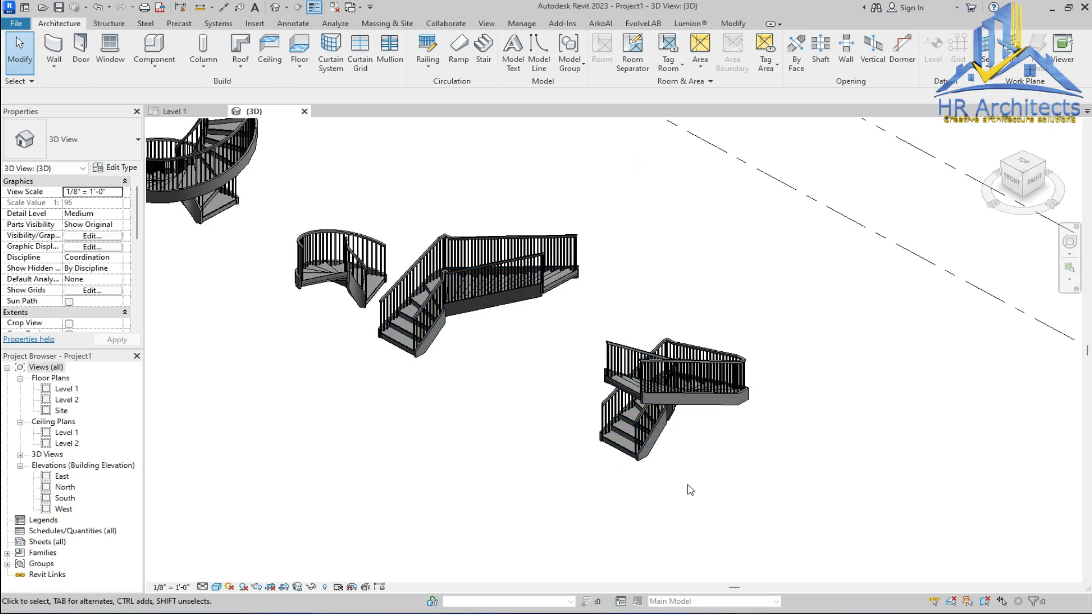
{"action": "scroll", "coordinate": [683, 498], "scroll_direction": "down", "scroll_amount": 3}
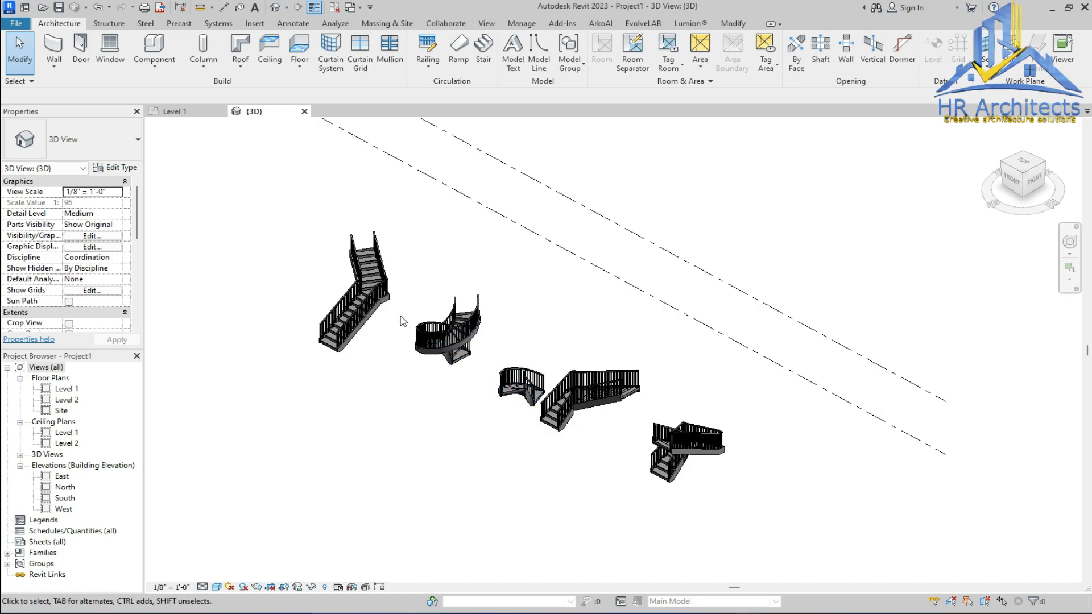
Inspect the landing of the angled two-run stair up close
{"action": "scroll", "coordinate": [366, 281], "scroll_direction": "up", "scroll_amount": 5}
{"action": "scroll", "coordinate": [366, 281], "scroll_direction": "up", "scroll_amount": 4}
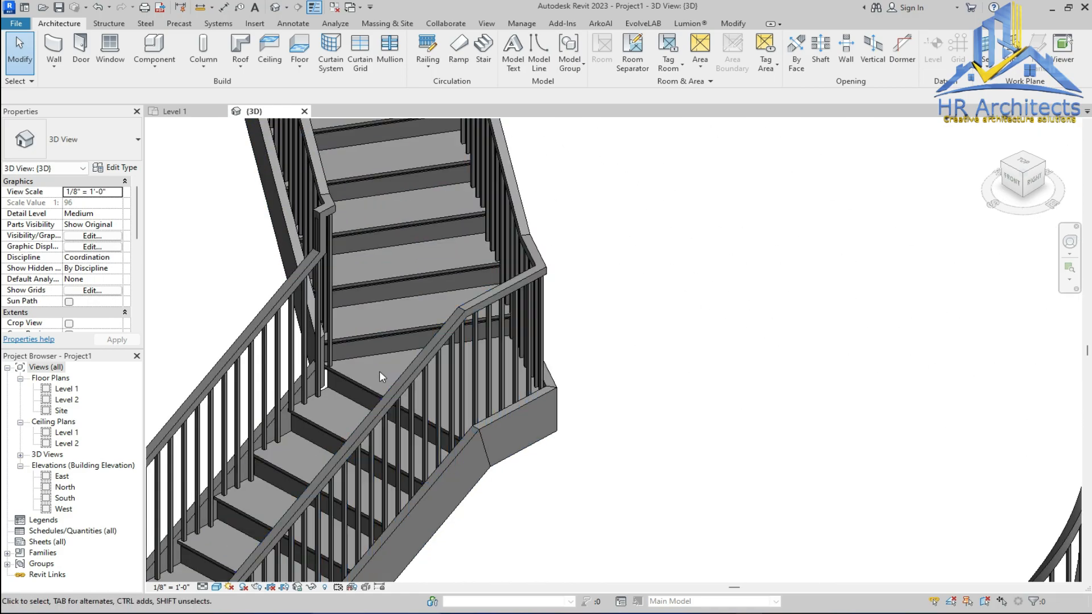
{"action": "scroll", "coordinate": [361, 377], "scroll_direction": "down", "scroll_amount": 6}
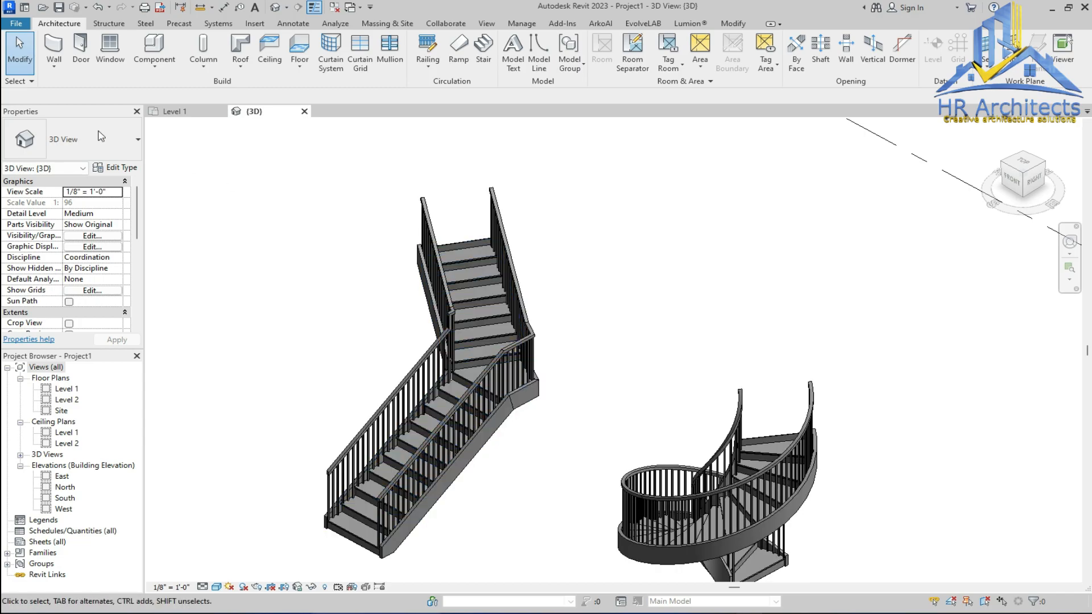
Return to the Level 1 floor plan and start a new stair with a custom sketched run
{"action": "left_click", "coordinate": [193, 112]}
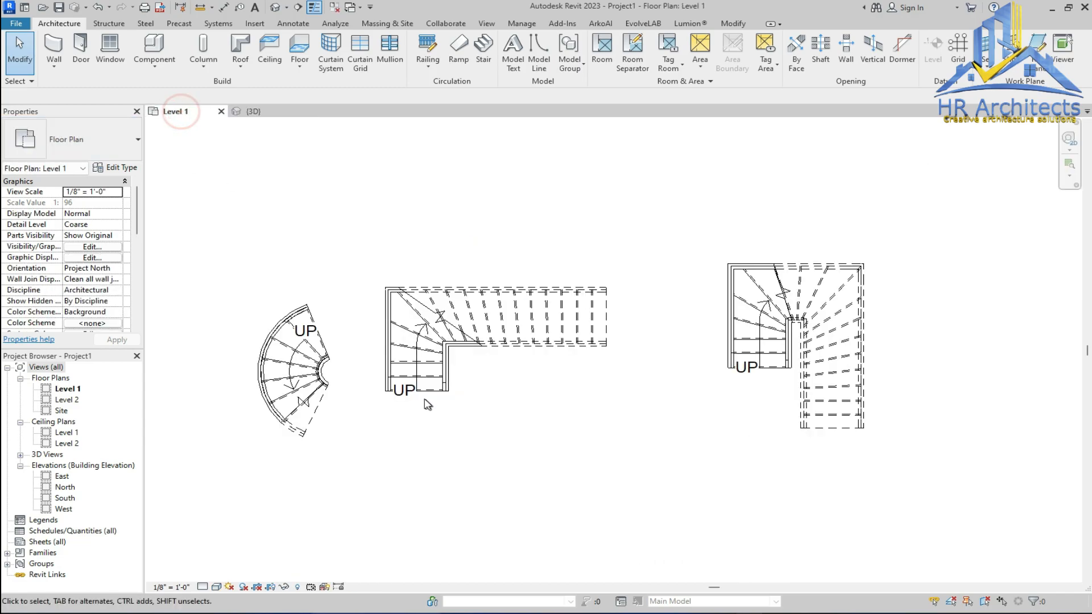
{"action": "left_click", "coordinate": [483, 52]}
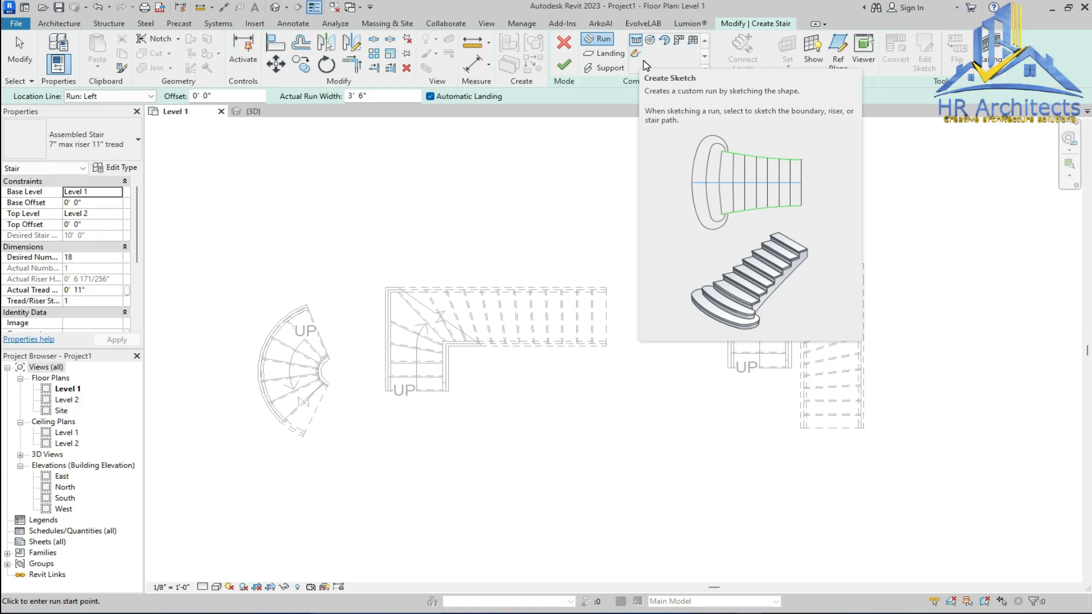
{"action": "left_click", "coordinate": [636, 54]}
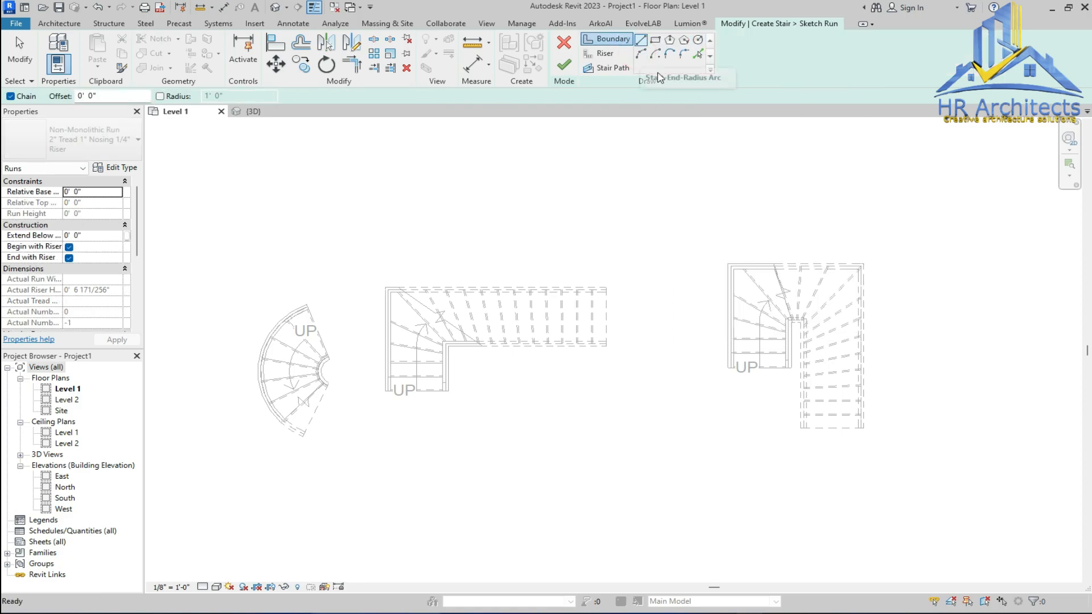
Go through the Boundary, Riser and Stair Path sketch modes, choosing Pick Lines for risers and ending on Stair Path
{"action": "left_click", "coordinate": [606, 39]}
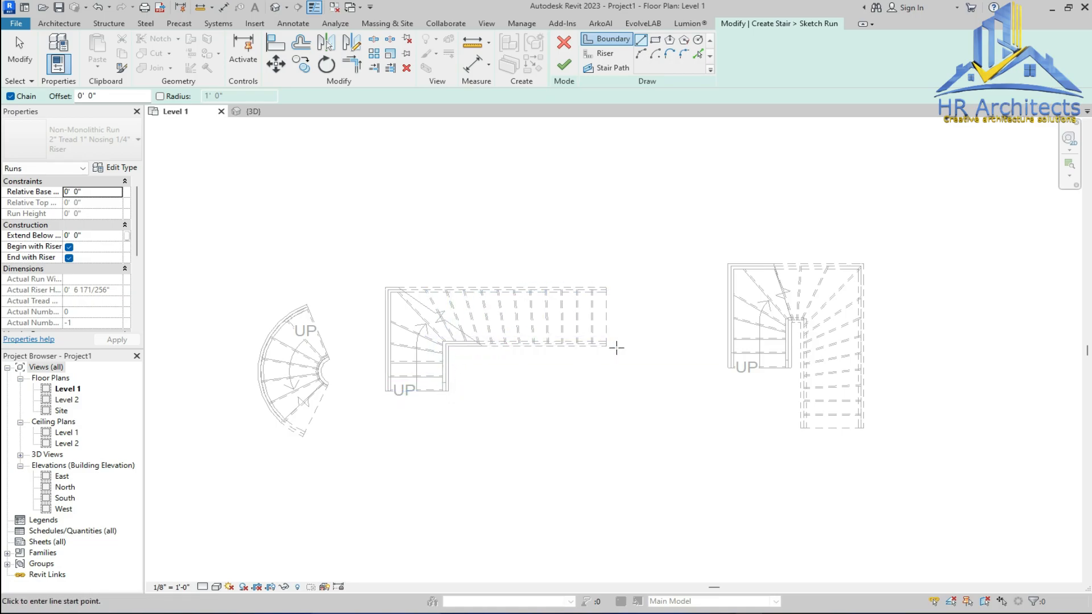
{"action": "left_click", "coordinate": [600, 57]}
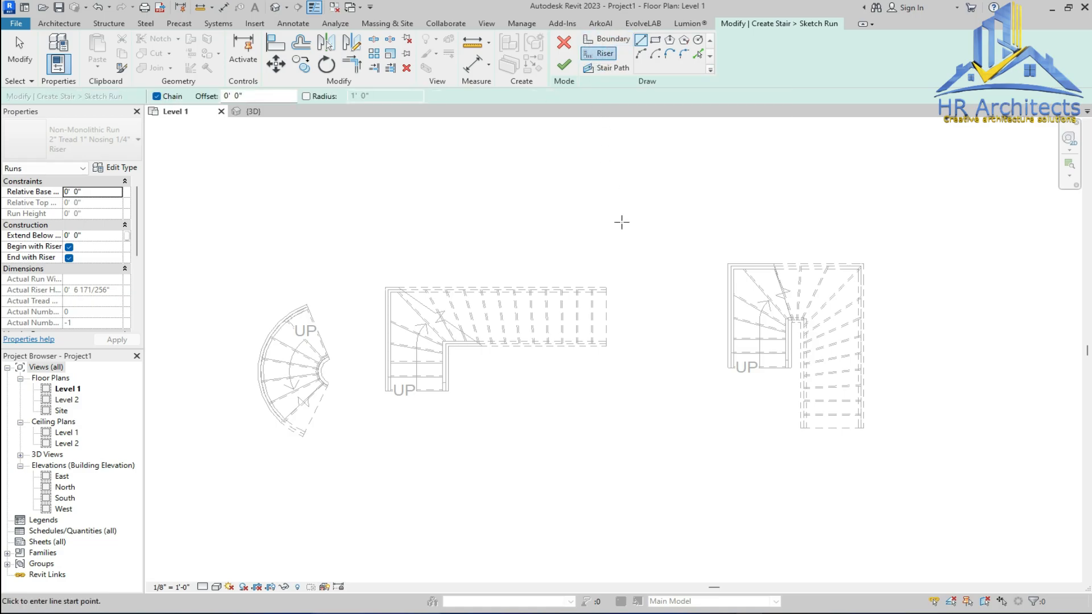
{"action": "scroll", "coordinate": [497, 347], "scroll_direction": "up", "scroll_amount": 7}
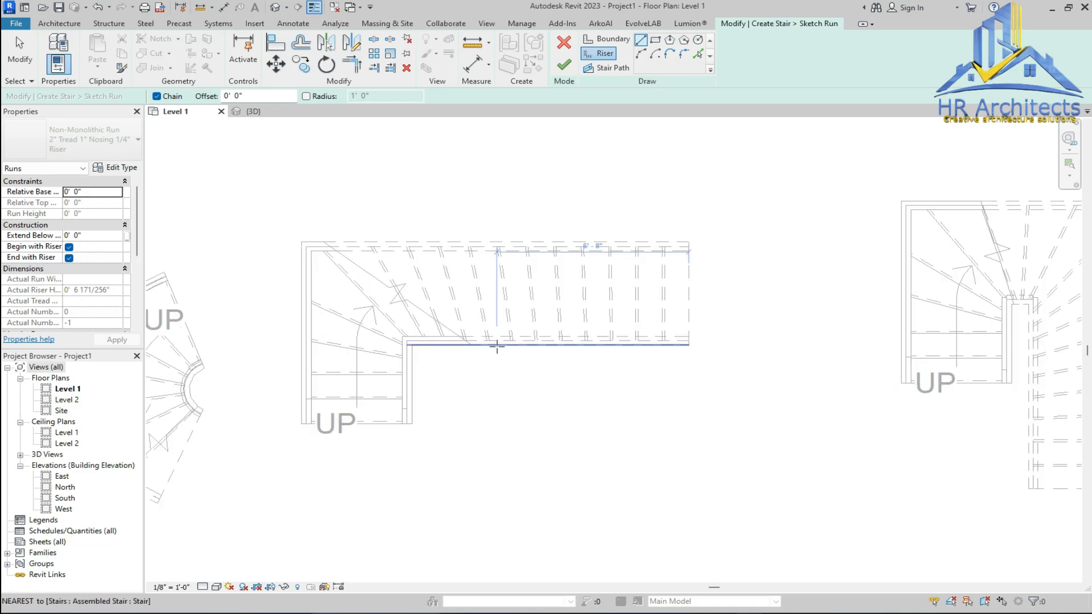
{"action": "scroll", "coordinate": [681, 427], "scroll_direction": "down", "scroll_amount": 3}
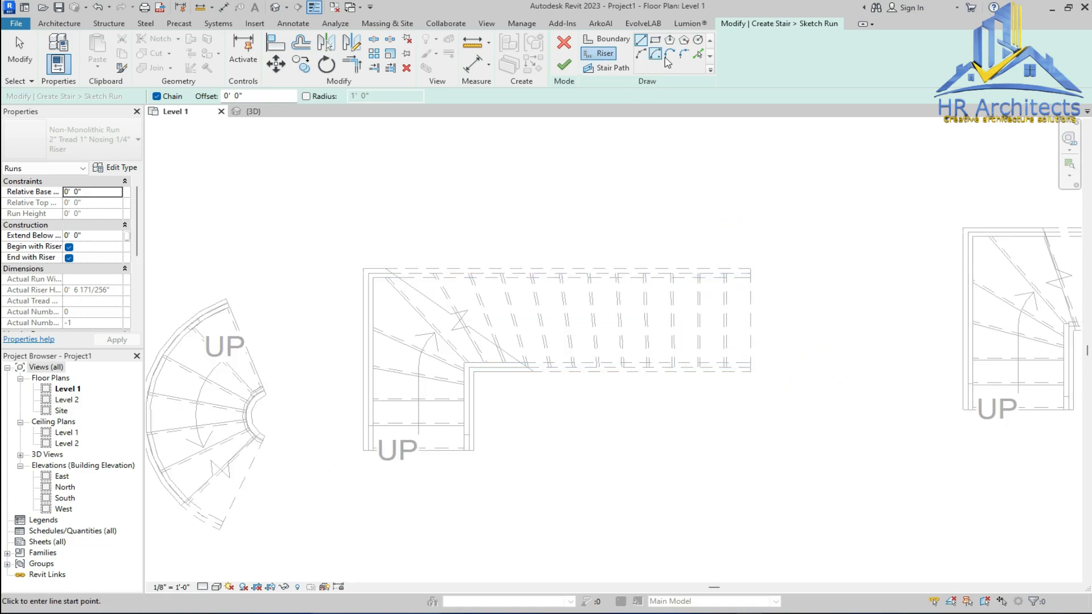
{"action": "left_click", "coordinate": [697, 55]}
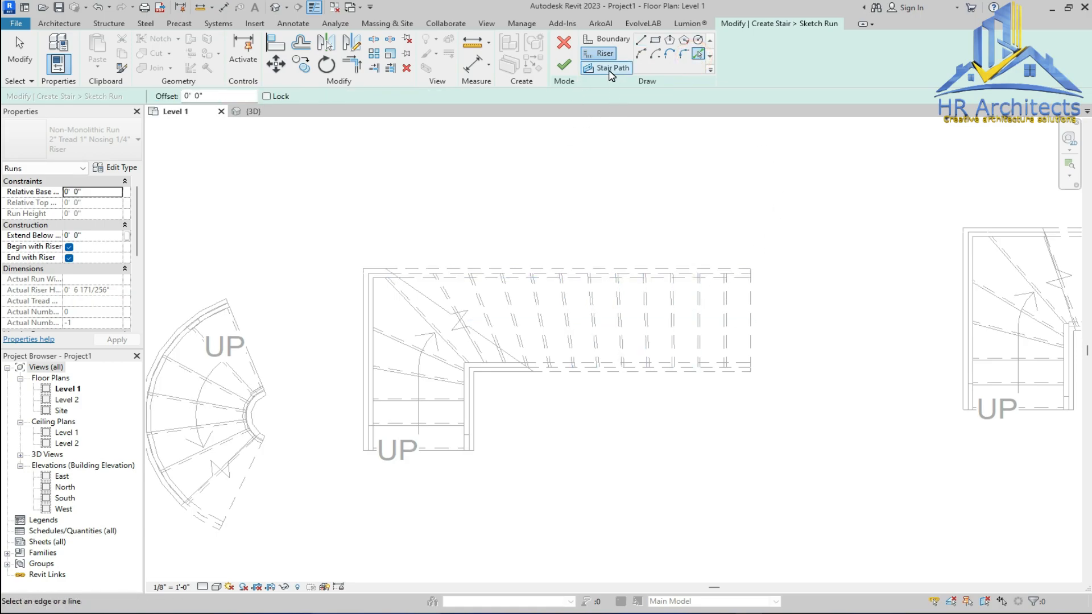
{"action": "left_click", "coordinate": [611, 69]}
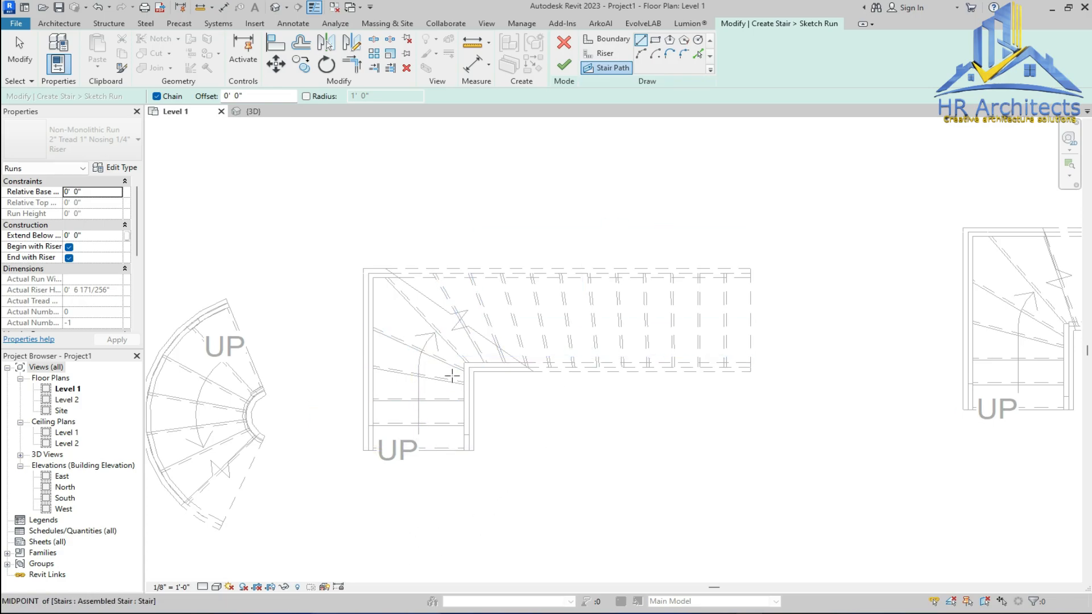
Abandon the stair path line, discard the custom run sketch, and quit stair editing, deleting the empty stair
{"action": "left_click", "coordinate": [408, 513]}
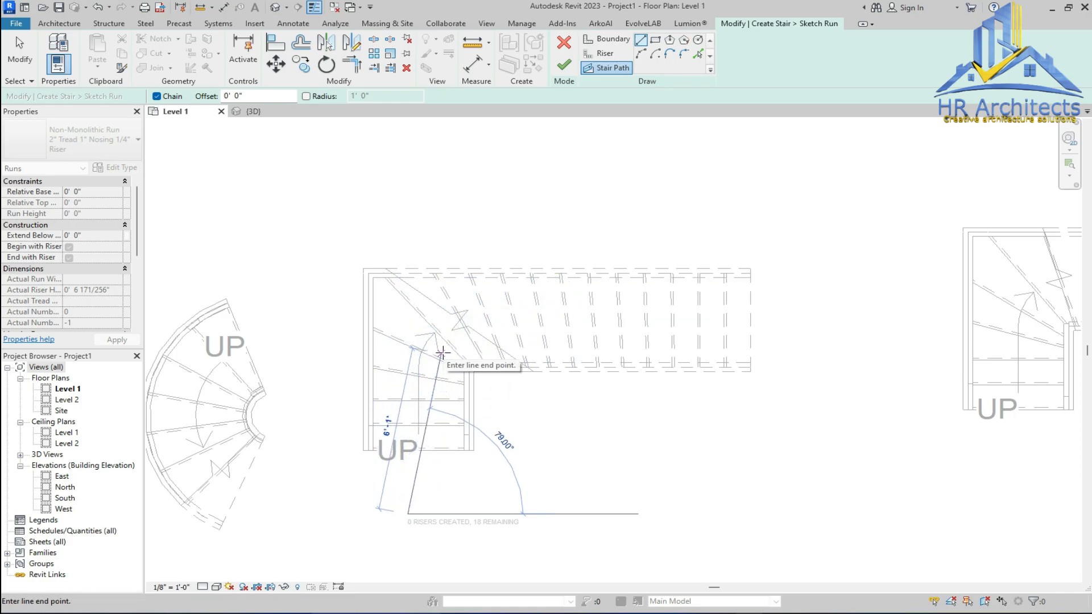
{"action": "key", "text": "Escape"}
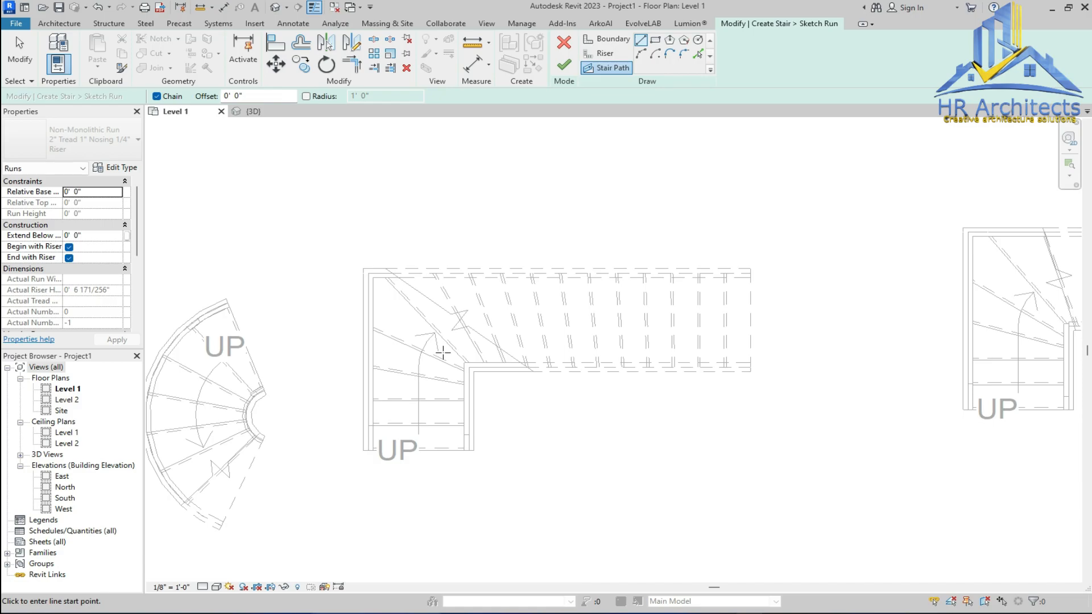
{"action": "left_click", "coordinate": [563, 43]}
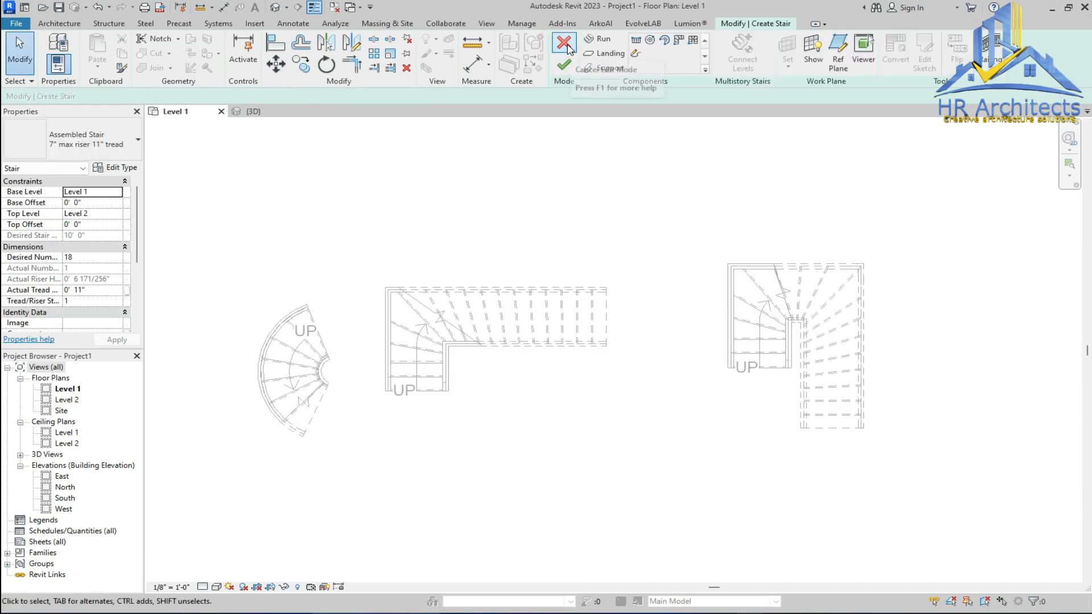
{"action": "left_click", "coordinate": [564, 66]}
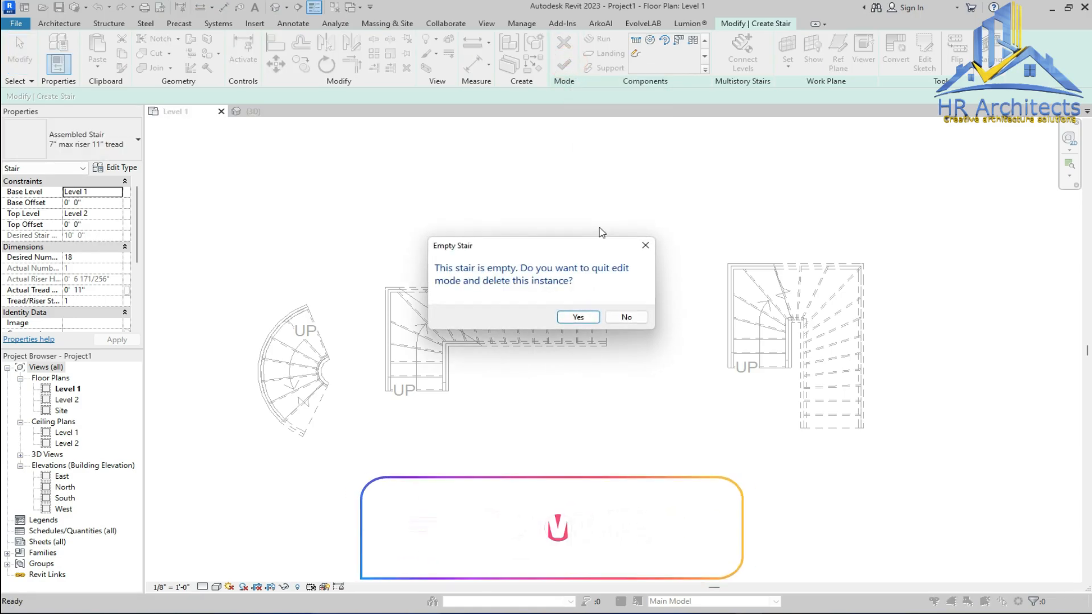
{"action": "left_click", "coordinate": [580, 317]}
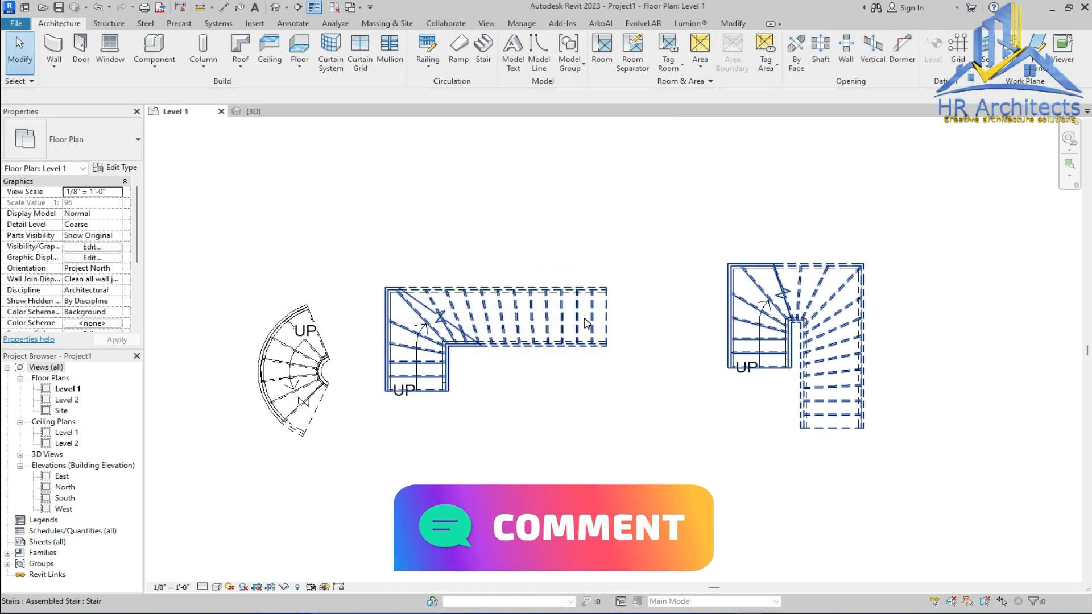
{"action": "left_click", "coordinate": [619, 458]}
{"action": "scroll", "coordinate": [619, 459], "scroll_direction": "down", "scroll_amount": 5}
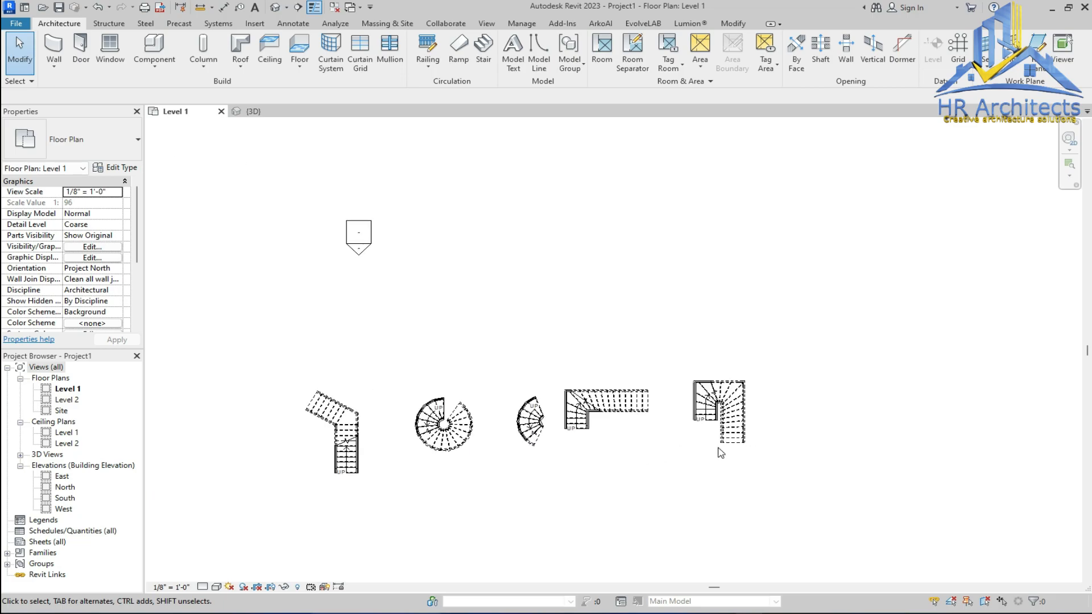
{"action": "scroll", "coordinate": [408, 485], "scroll_direction": "up", "scroll_amount": 3}
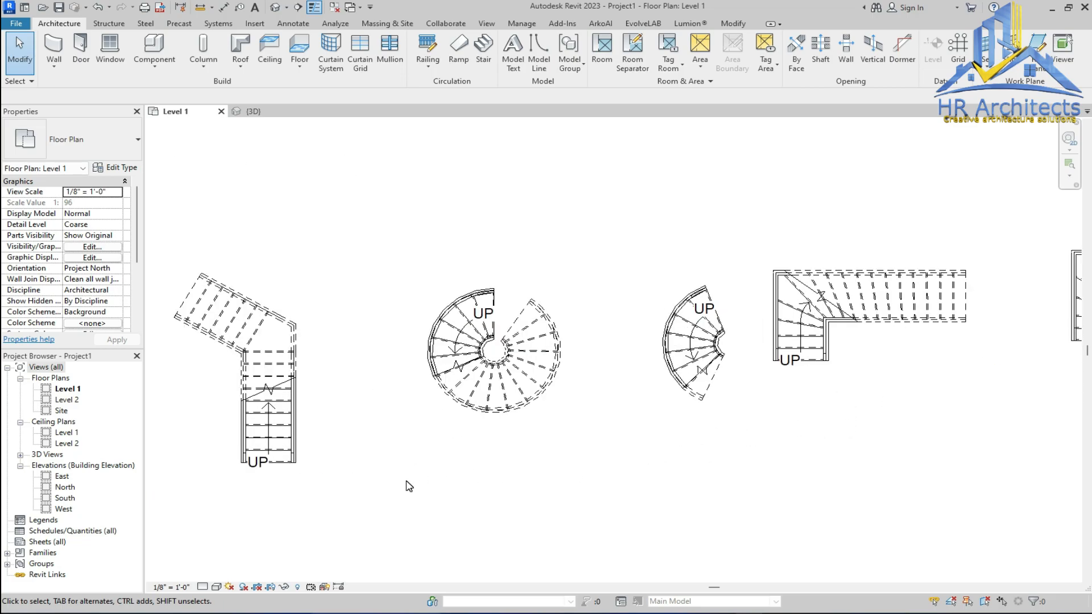